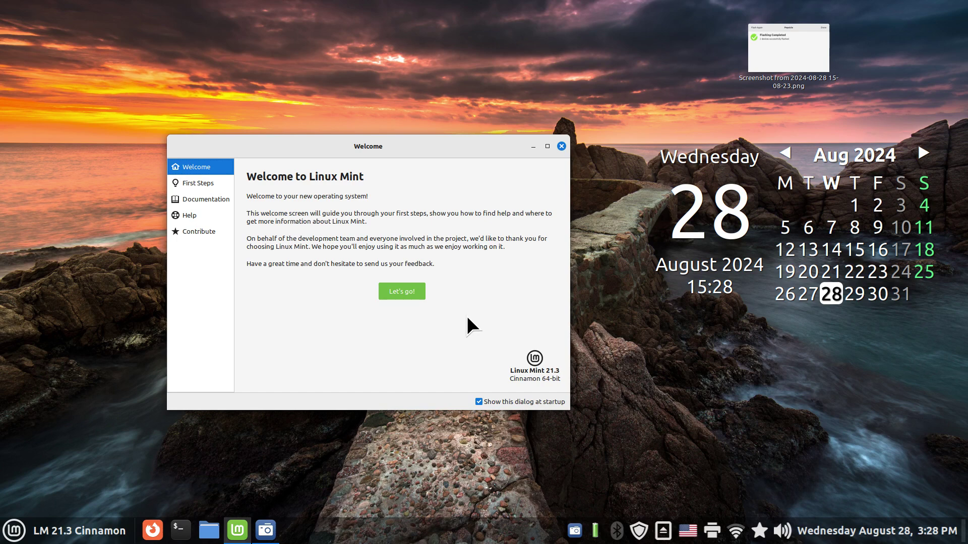
Drag the Welcome to Linux Mint window up toward the top of the desktop
left_click_drag(493, 146, 506, 94)
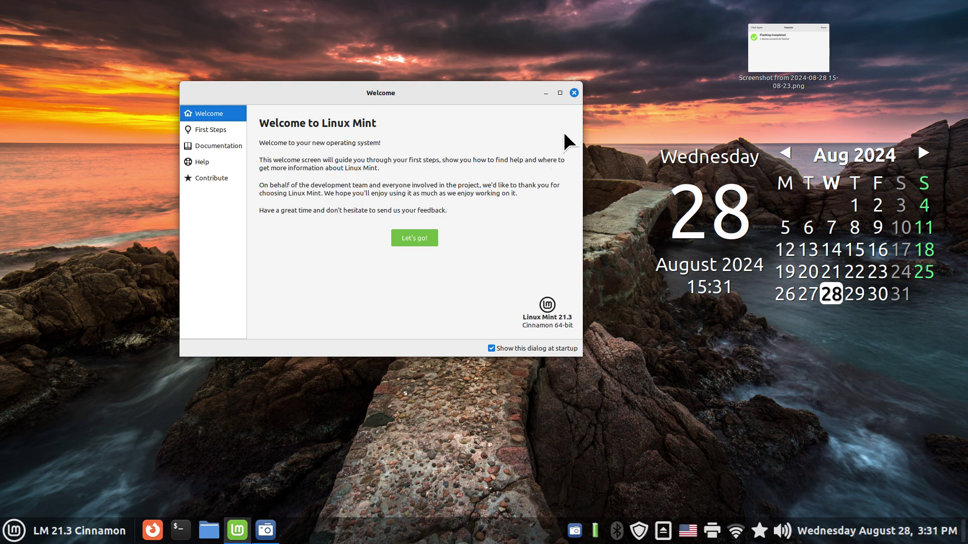
Close the Welcome window and look at both LMDE 6 USB drives in Nemo
left_click(573, 92)
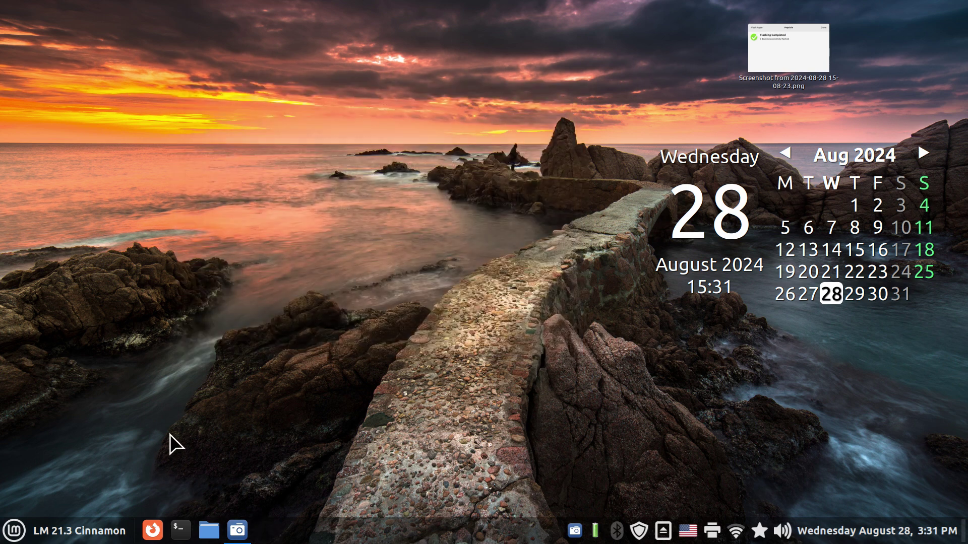
left_click(211, 530)
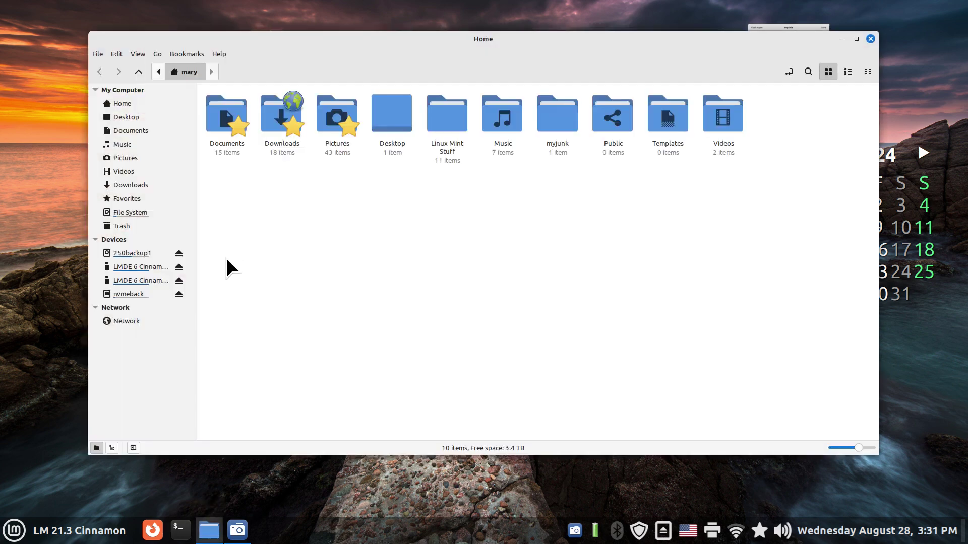
left_click(138, 267)
left_click(141, 281)
left_click(147, 264)
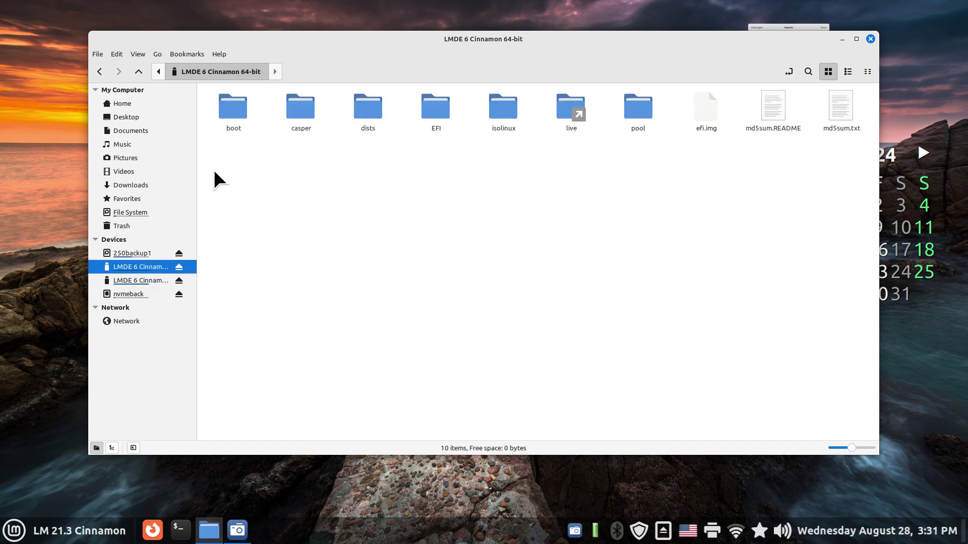
Check the size of lmde-6-cinnamon-64bit.iso in Downloads, then close Nemo
left_click(157, 187)
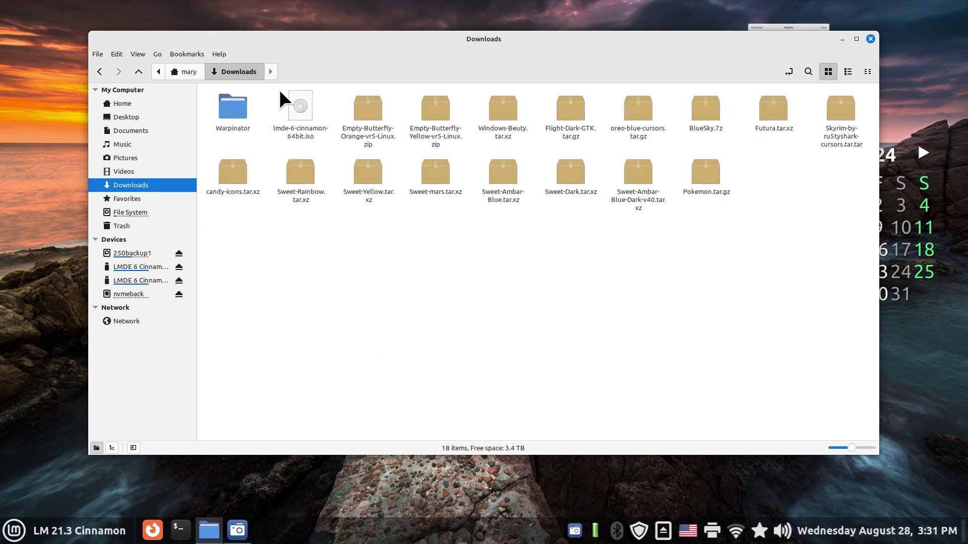
left_click(297, 103)
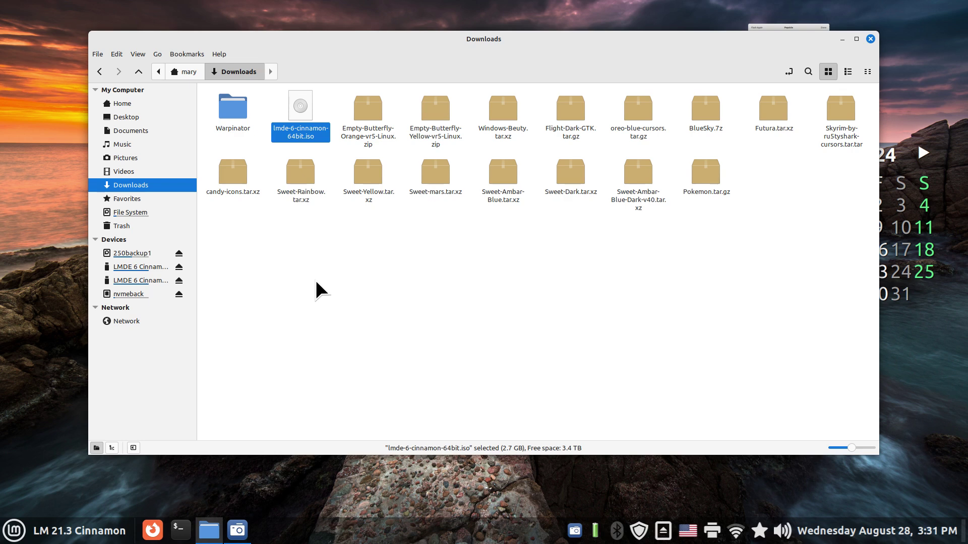
left_click(870, 36)
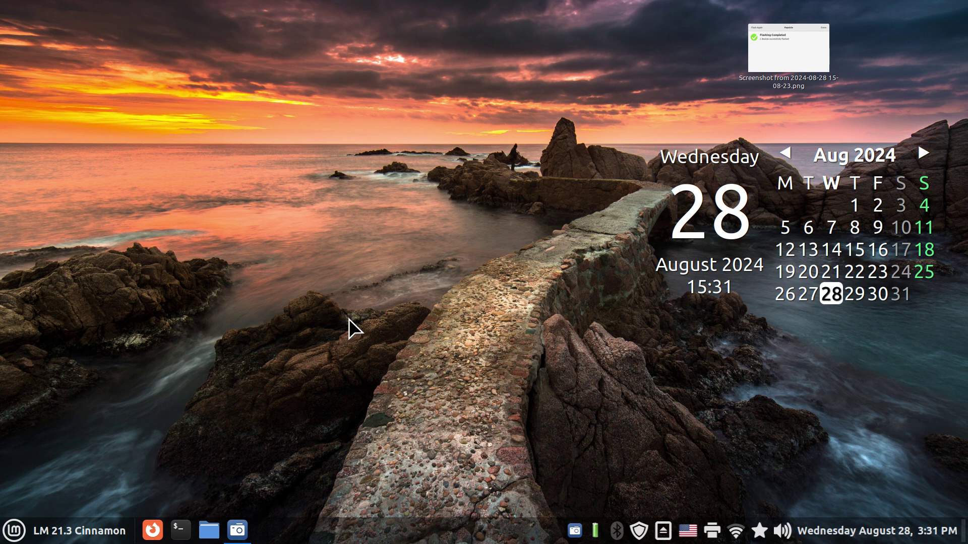
left_click(15, 530)
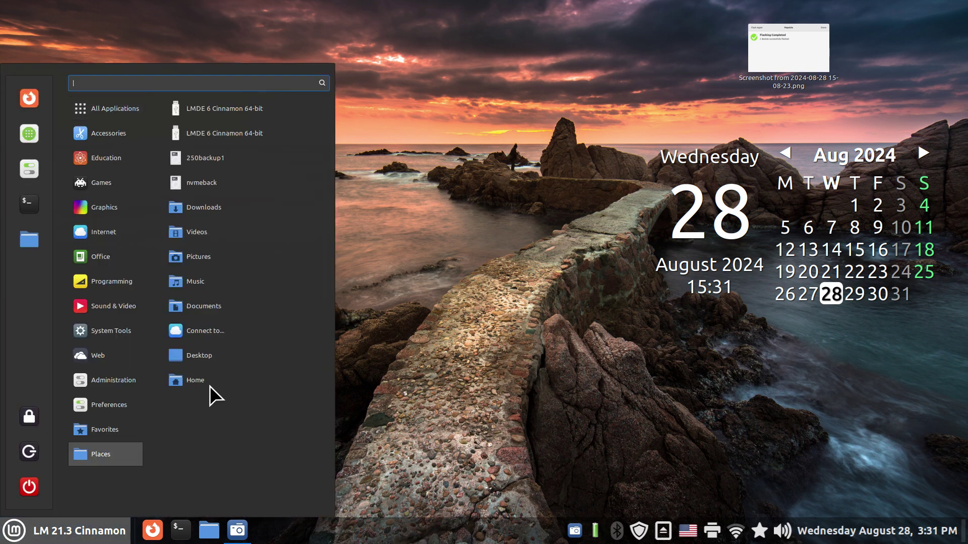
type("usb")
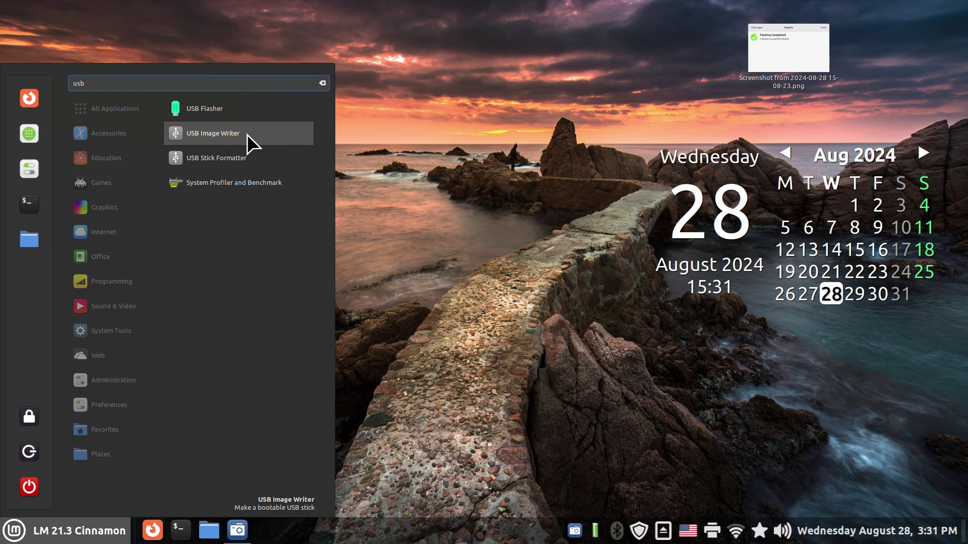
left_click(243, 159)
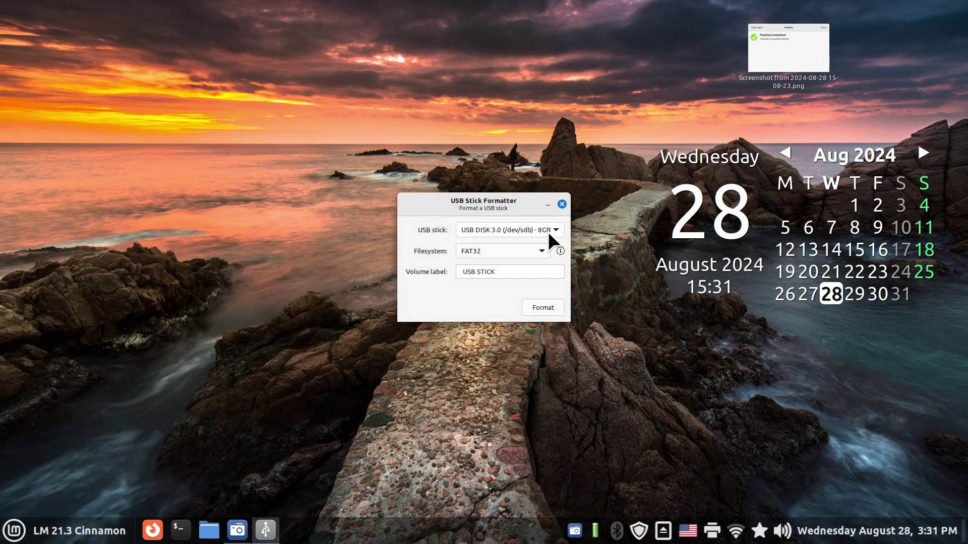
left_click(548, 231)
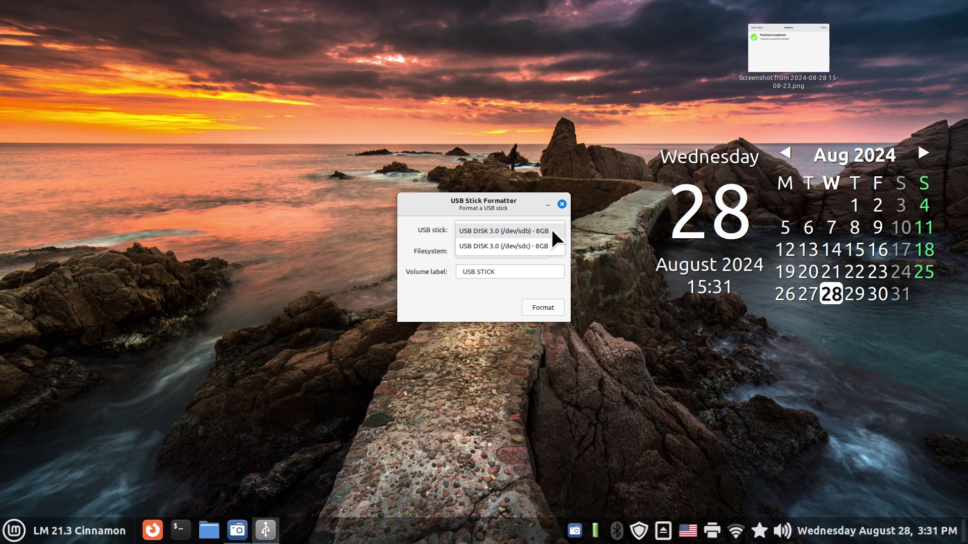
left_click(551, 230)
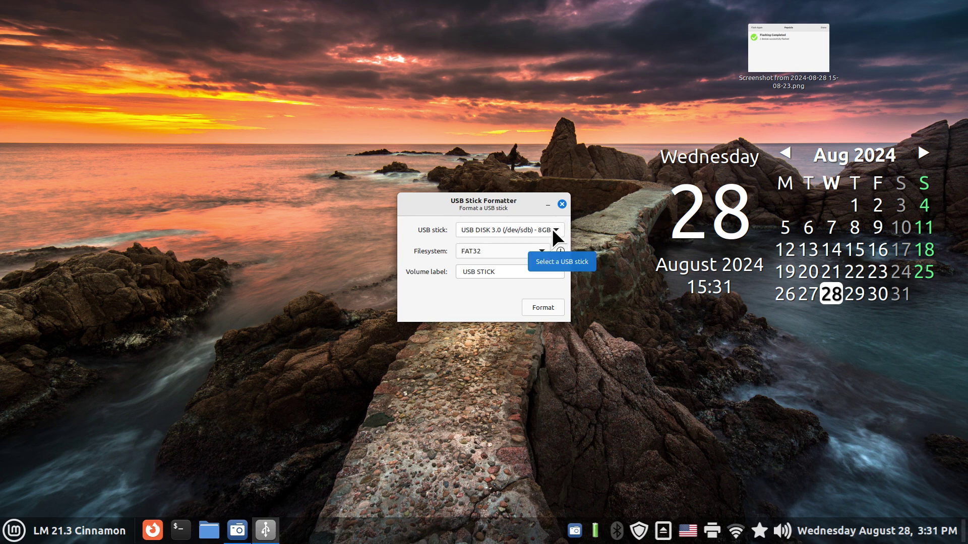
left_click(562, 204)
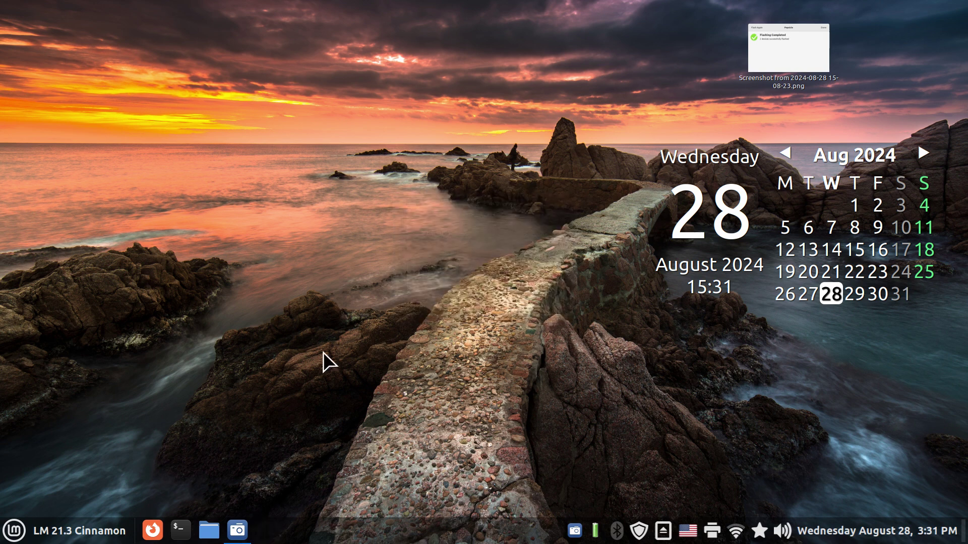
Launch USB Flasher (Popsicle) from the Menu via 'popl' and centre its window
left_click(15, 534)
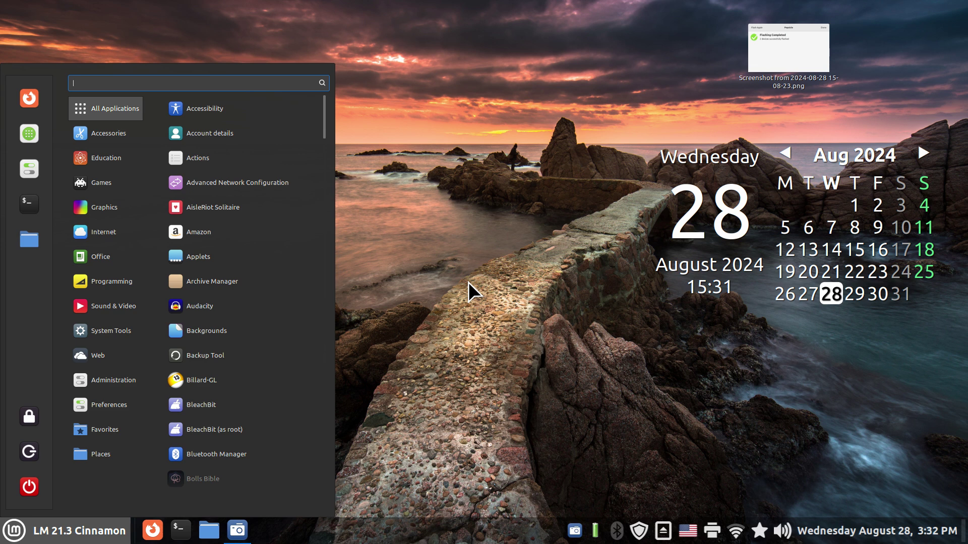
type("popl")
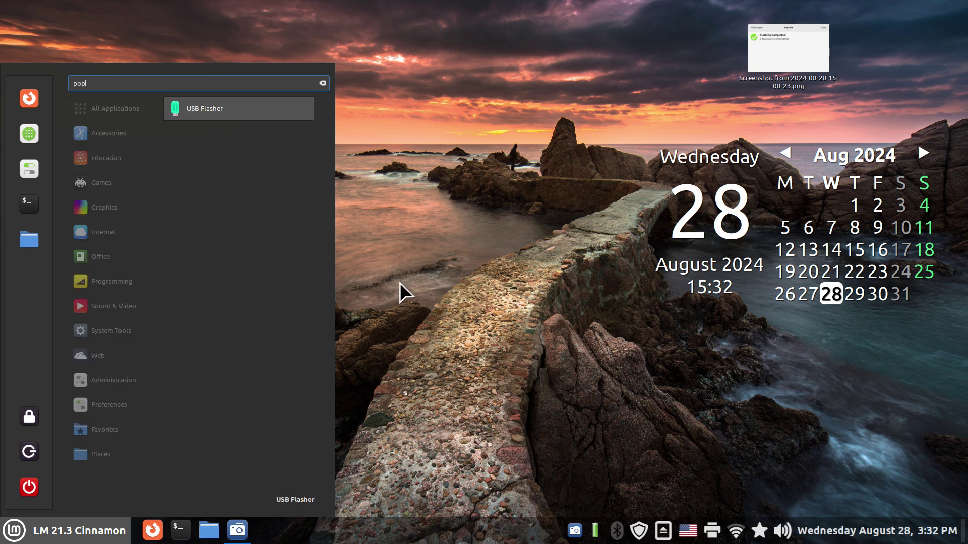
left_click(231, 112)
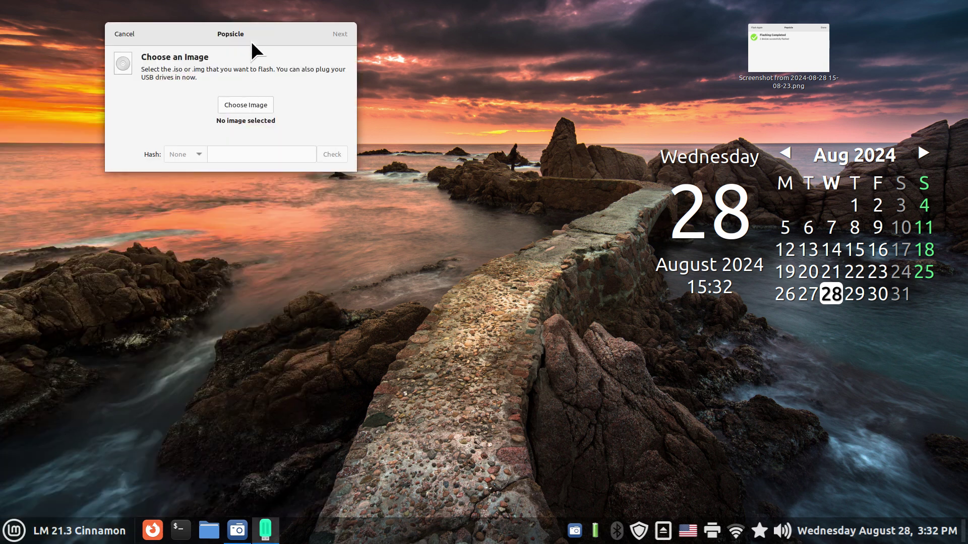
left_click_drag(251, 38, 375, 163)
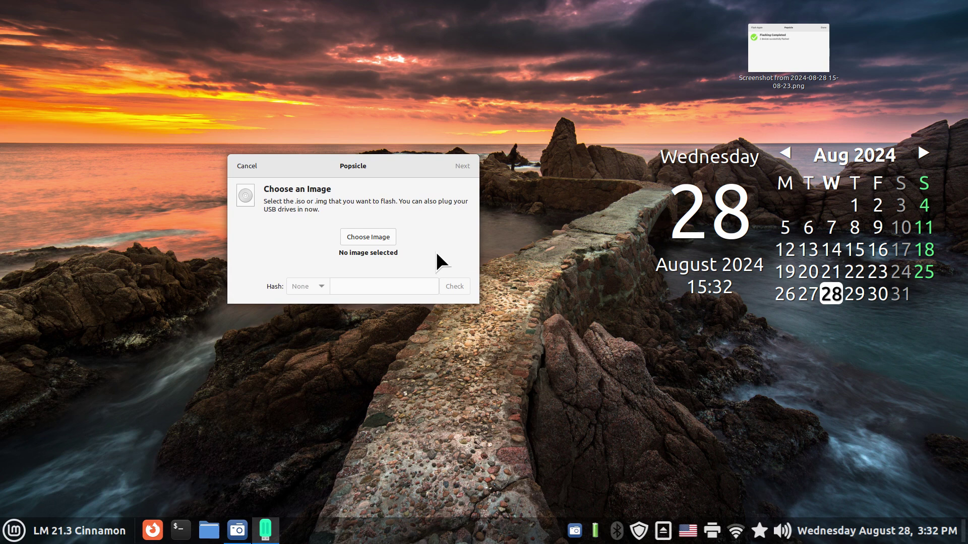
Choose lmde-6-cinnamon-64bit.iso from Downloads as the image to flash
left_click(356, 233)
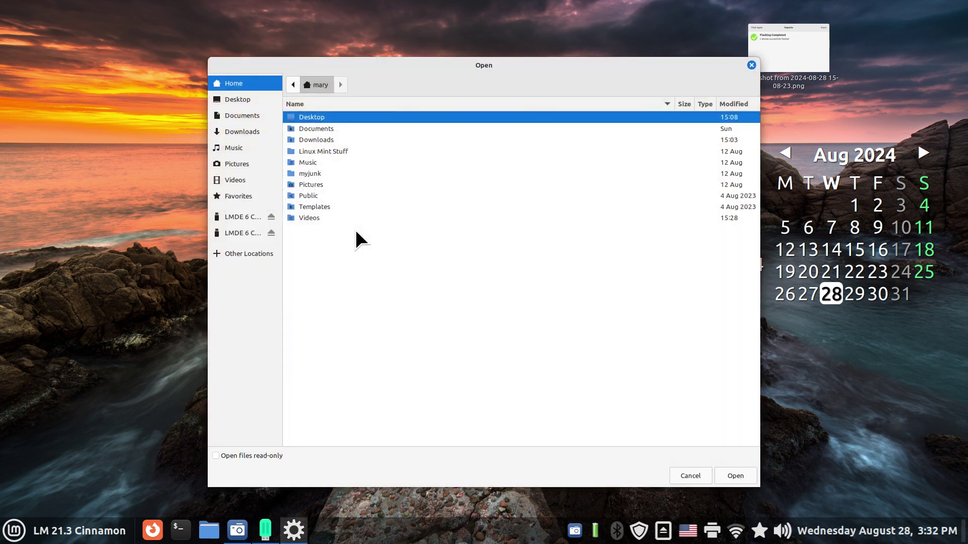
left_click(240, 129)
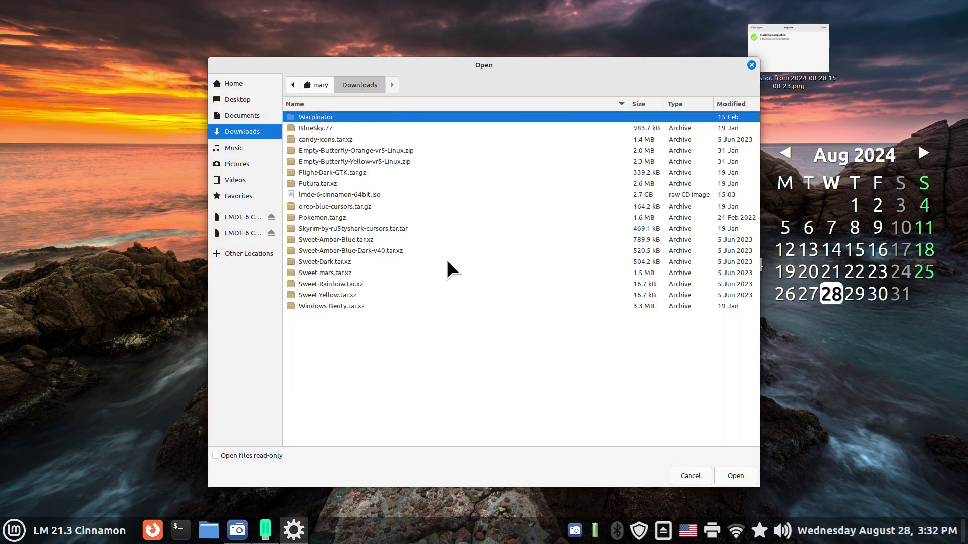
left_click(352, 195)
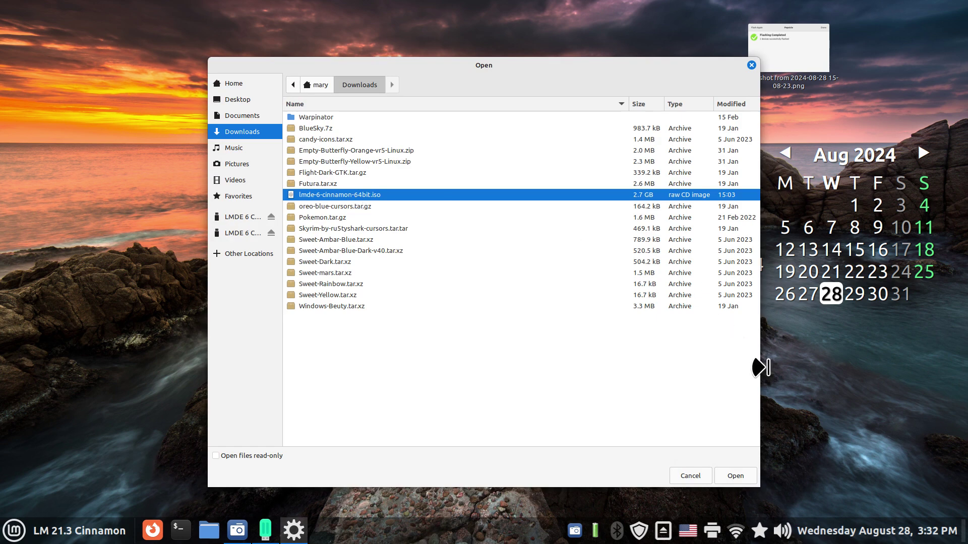
left_click(735, 476)
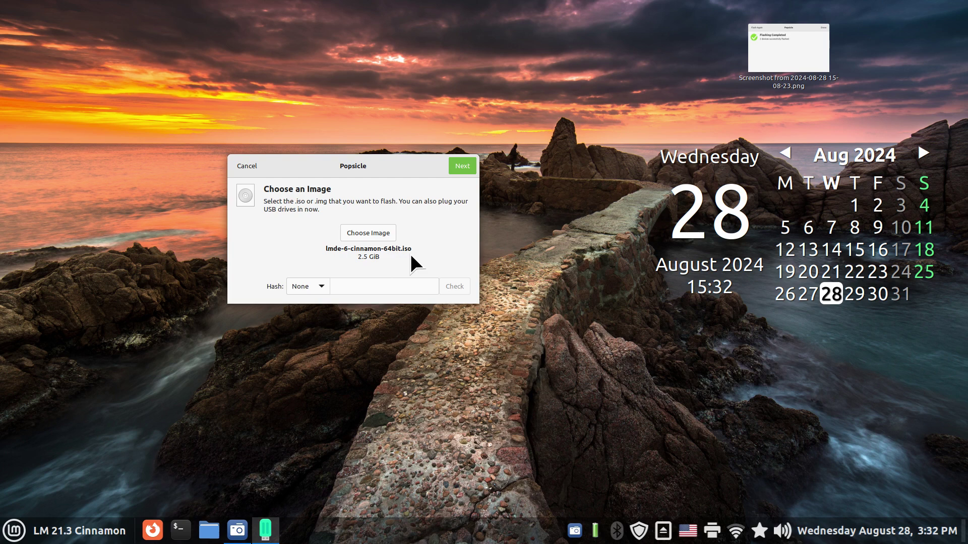
Check the ISO against its SHA256 checksum, then go on to the Select Drives page
left_click(319, 286)
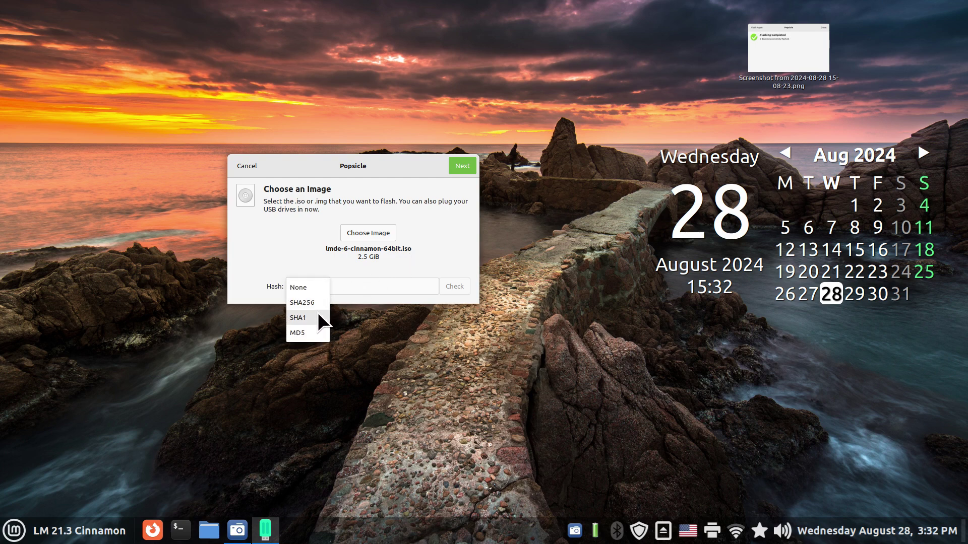
left_click(310, 301)
left_click(457, 285)
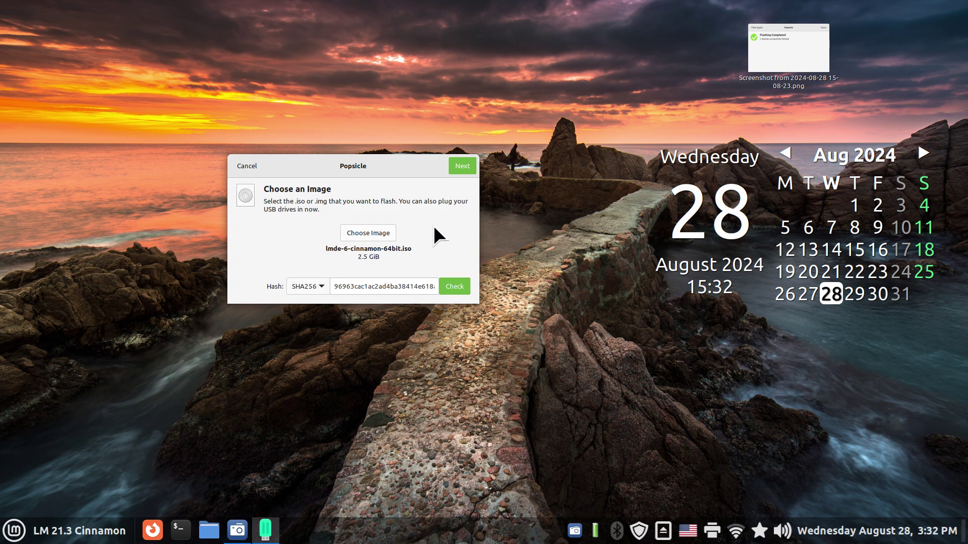
left_click(459, 166)
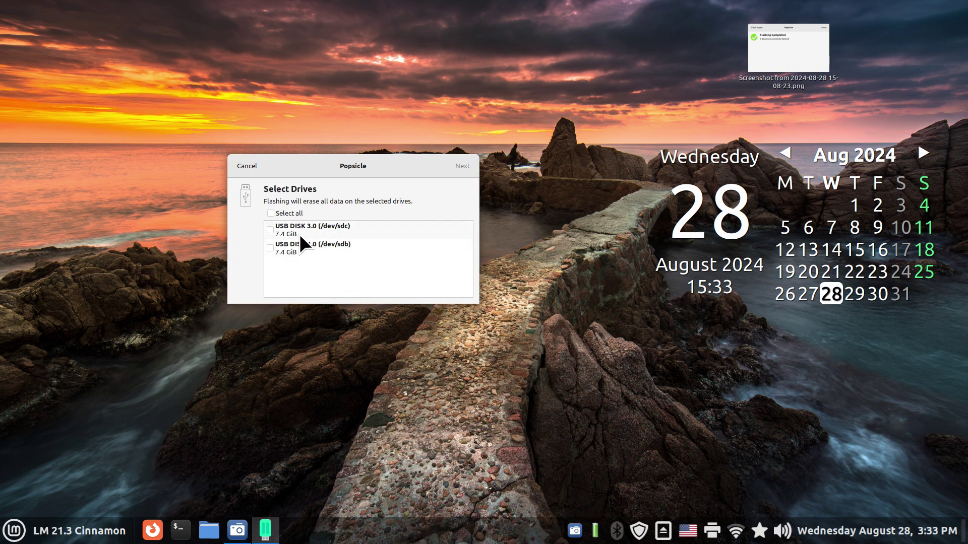
Close the Nemo window, reposition Popsicle, and tick Select all for /dev/sdc and /dev/sdb
left_click(211, 528)
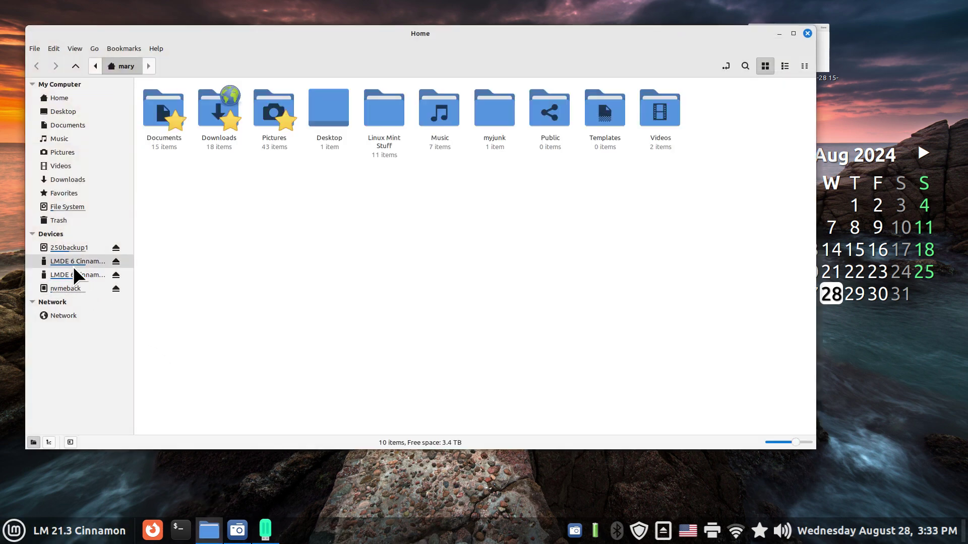
mouse_move(74, 264)
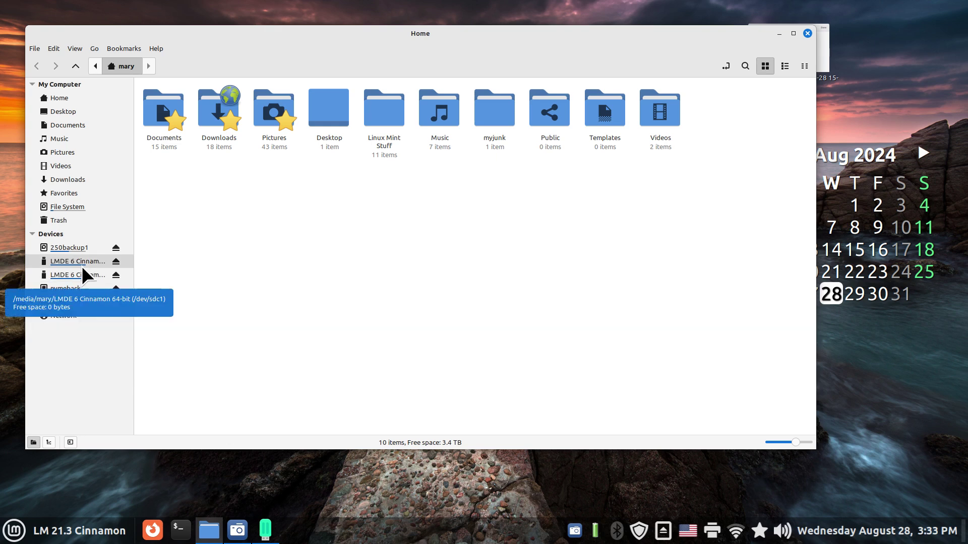
left_click(807, 33)
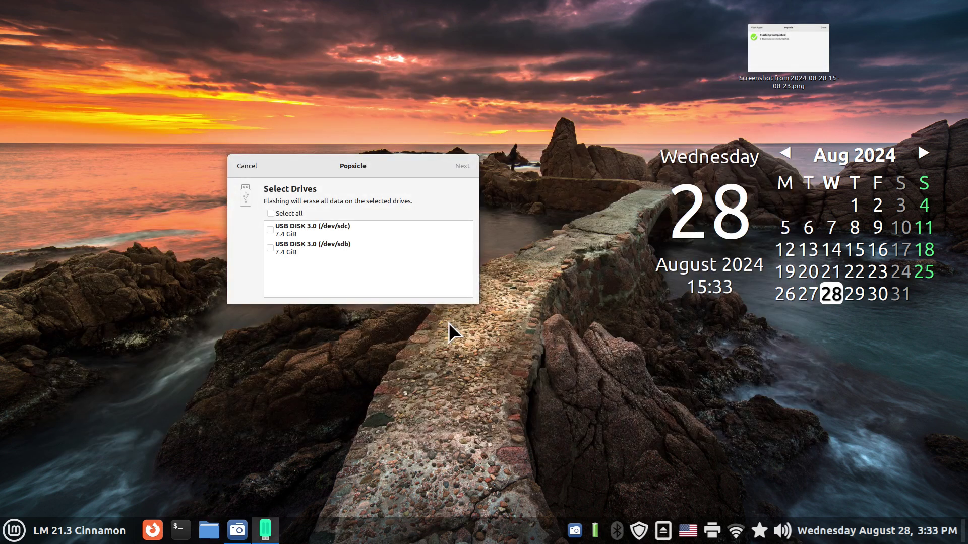
left_click_drag(385, 168, 306, 157)
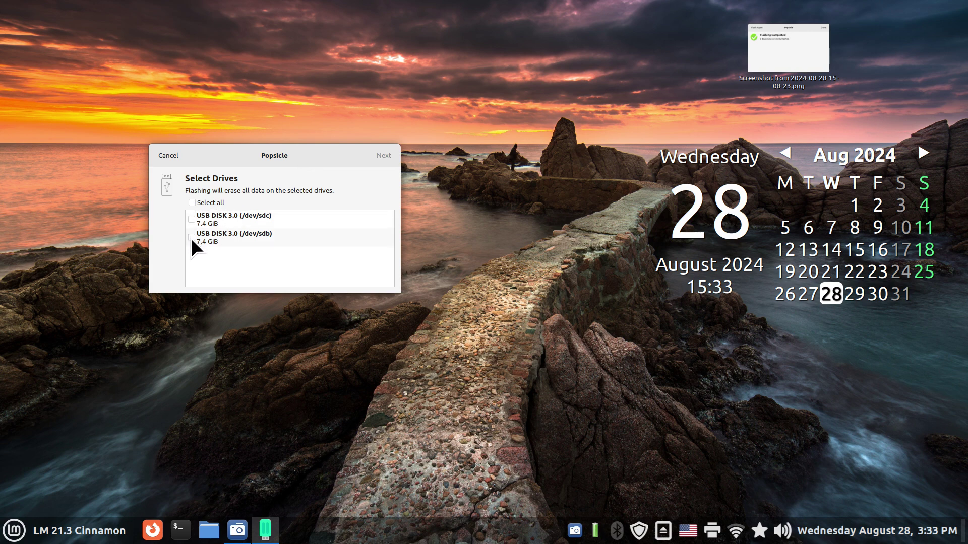
left_click(192, 202)
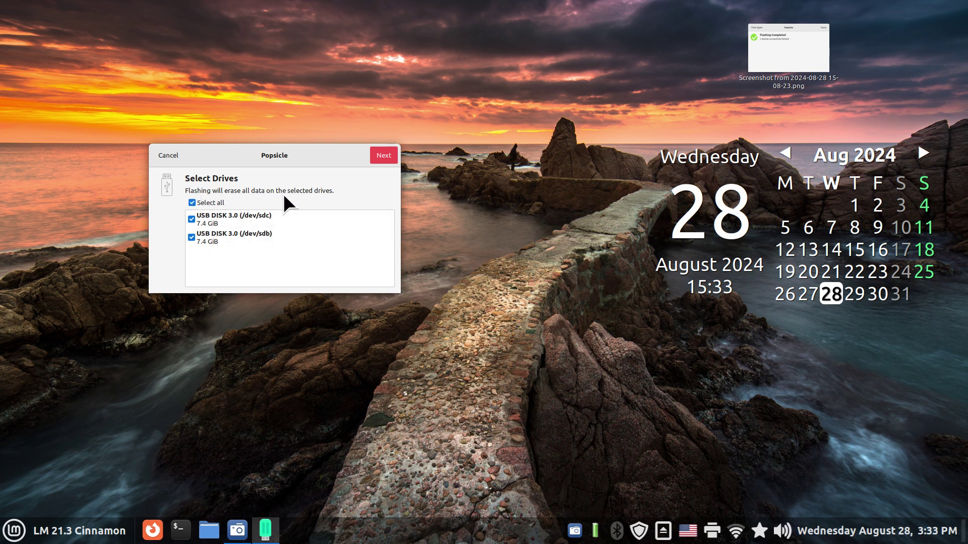
left_click(209, 529)
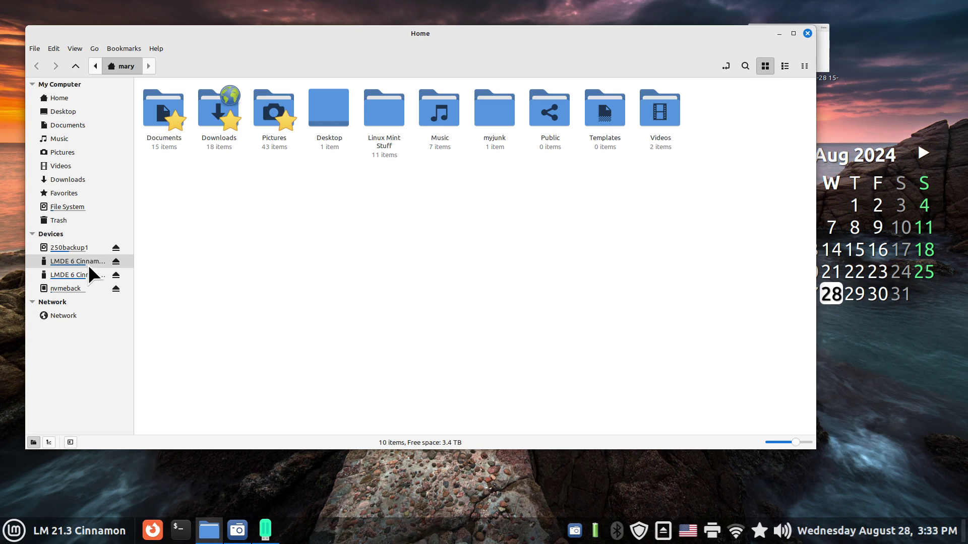
left_click(95, 261)
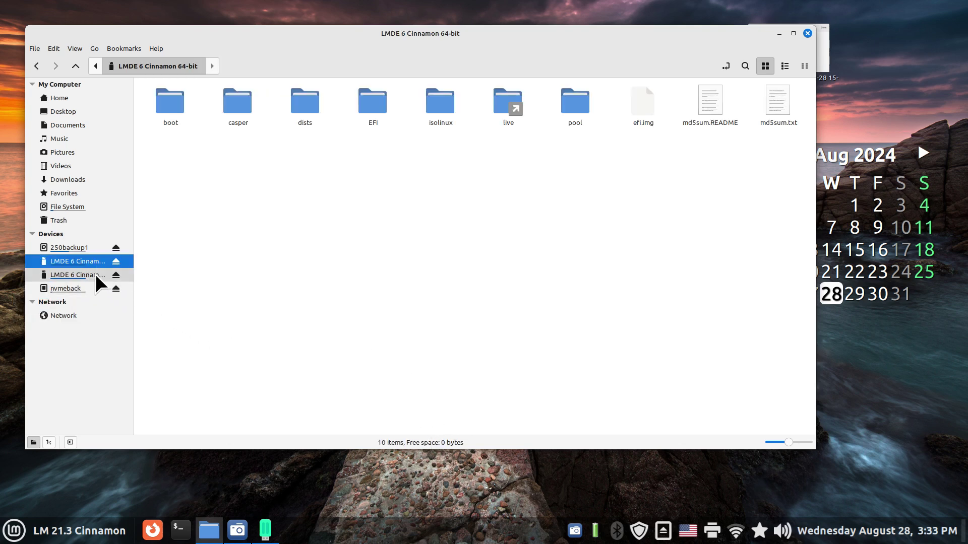
left_click(95, 274)
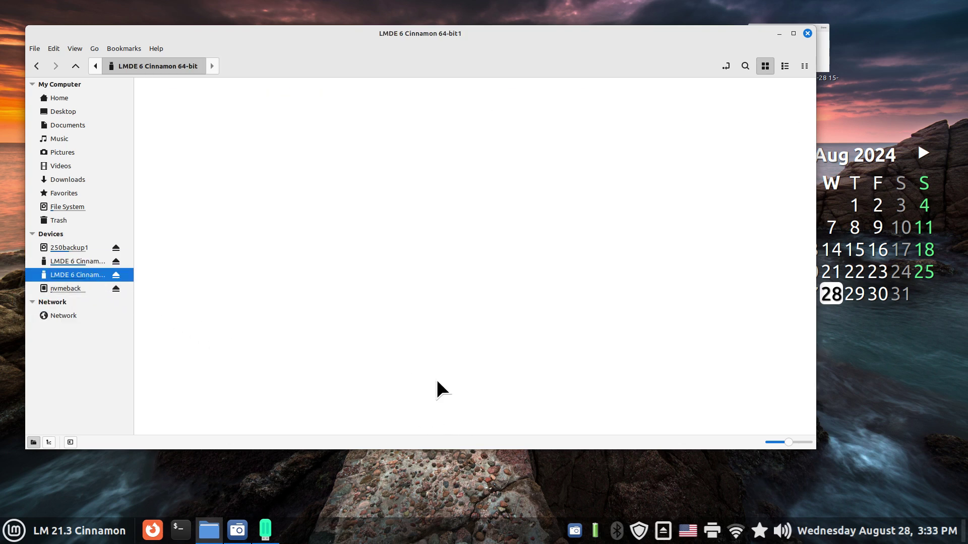
left_click(807, 33)
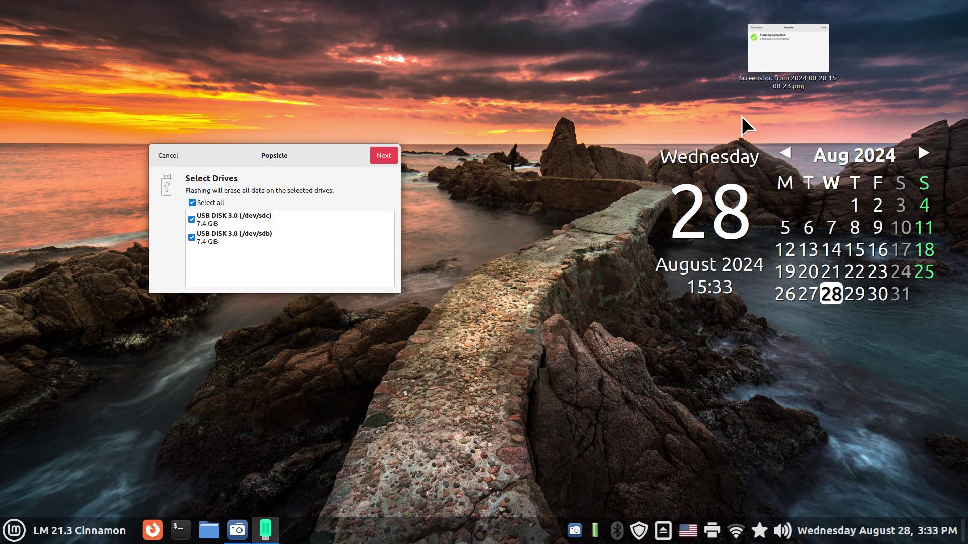
Start flashing both USB DISK 3.0 drives and authorize it with the administrator password
left_click(378, 158)
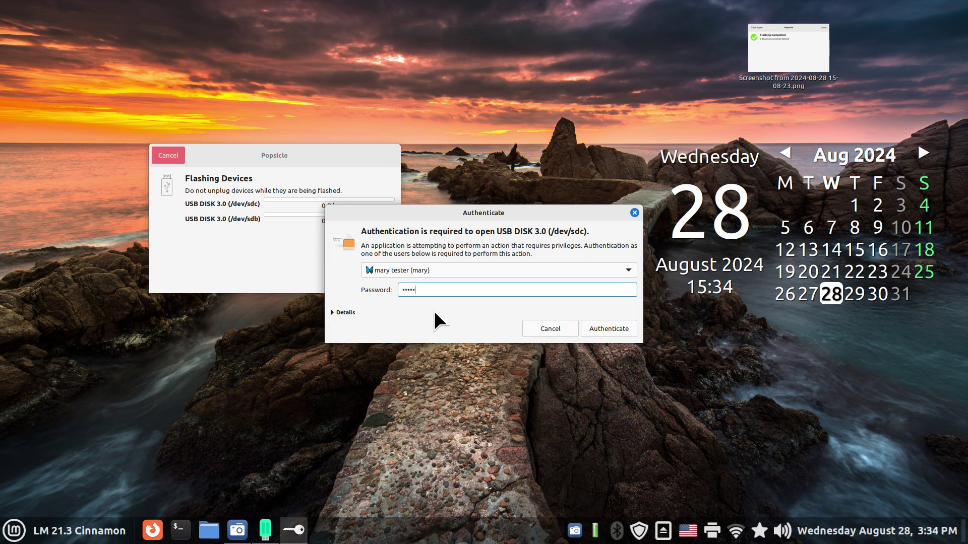
key("Return")
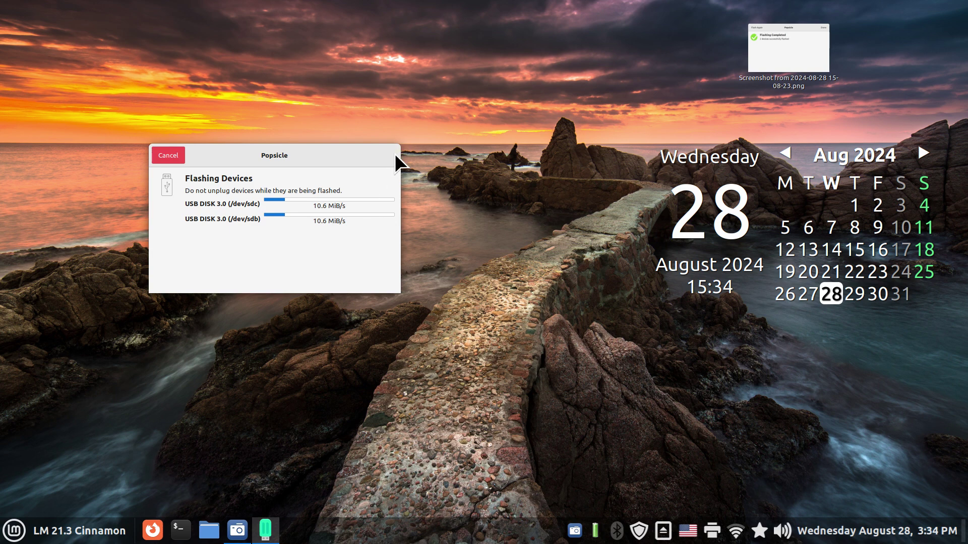
left_click(419, 392)
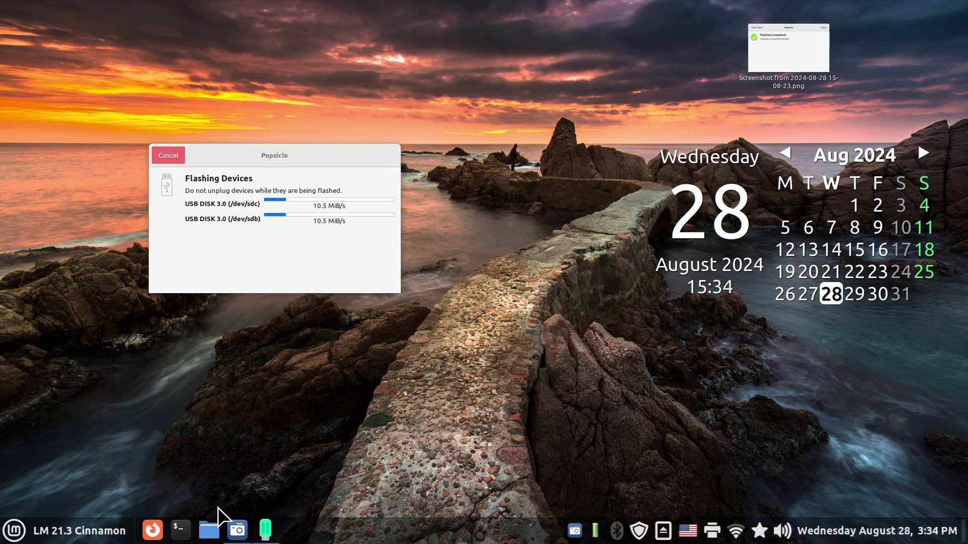
Open the Linux Mint home page in Firefox and highlight the version number 22
left_click(153, 529)
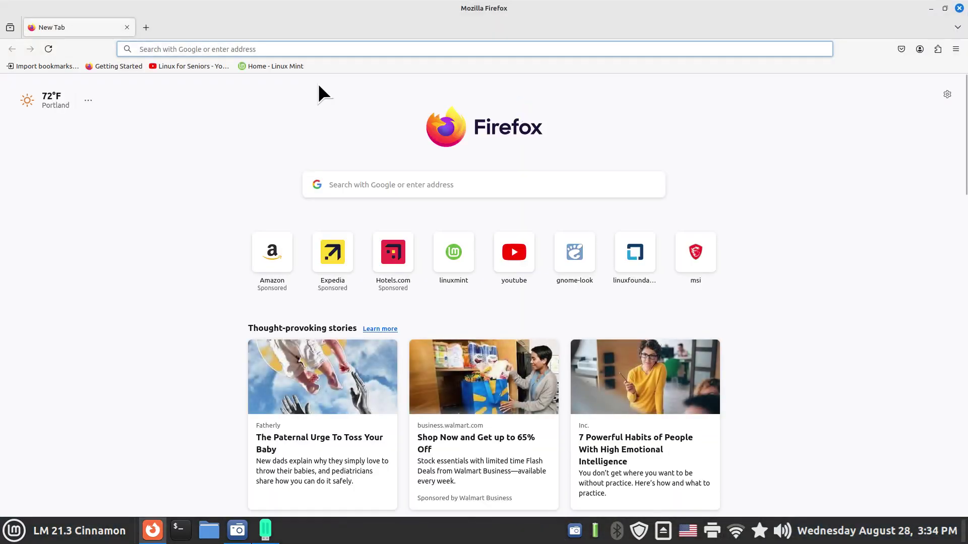
left_click(282, 69)
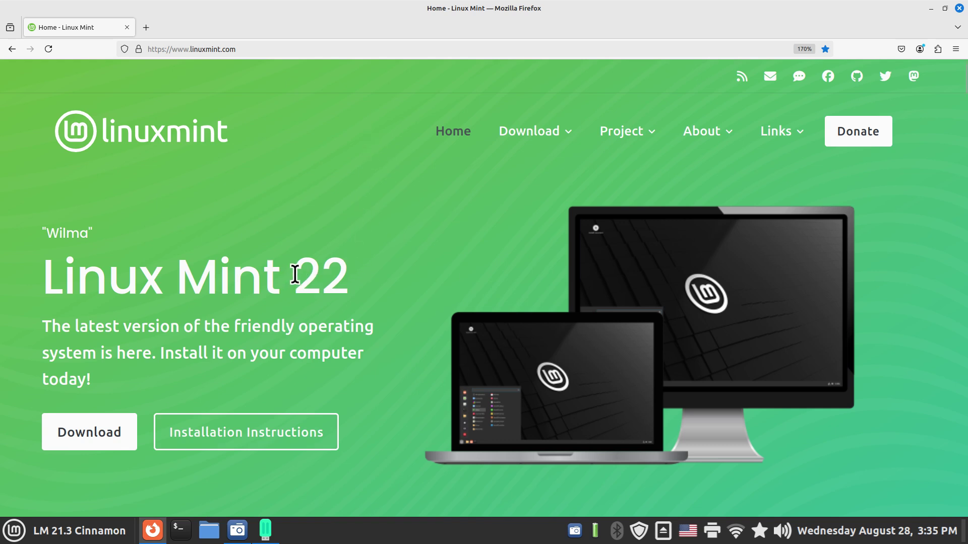
left_click_drag(295, 275, 371, 292)
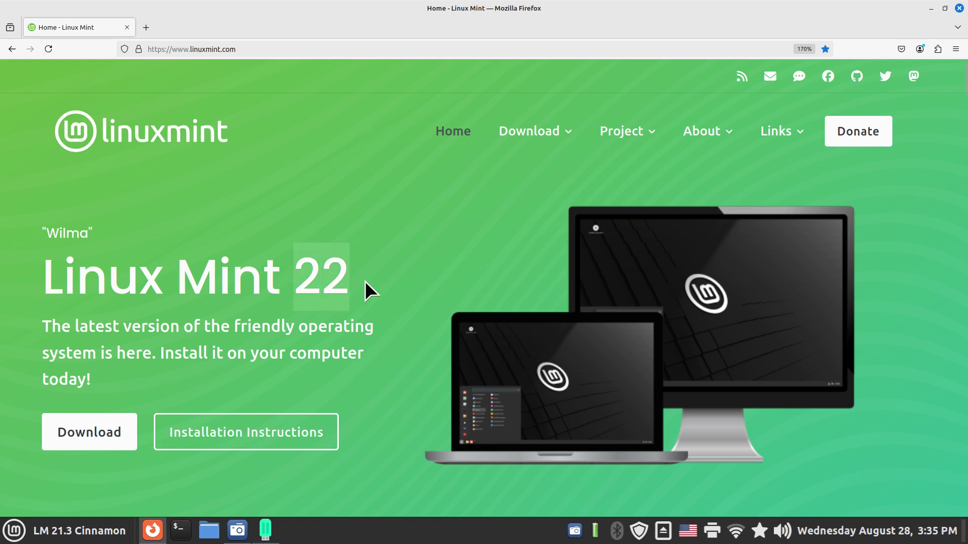
Browse the Linux Mint 22 download page's Cinnamon, Xfce and MATE edition sections
left_click(86, 436)
scroll(510, 232, "down", 8)
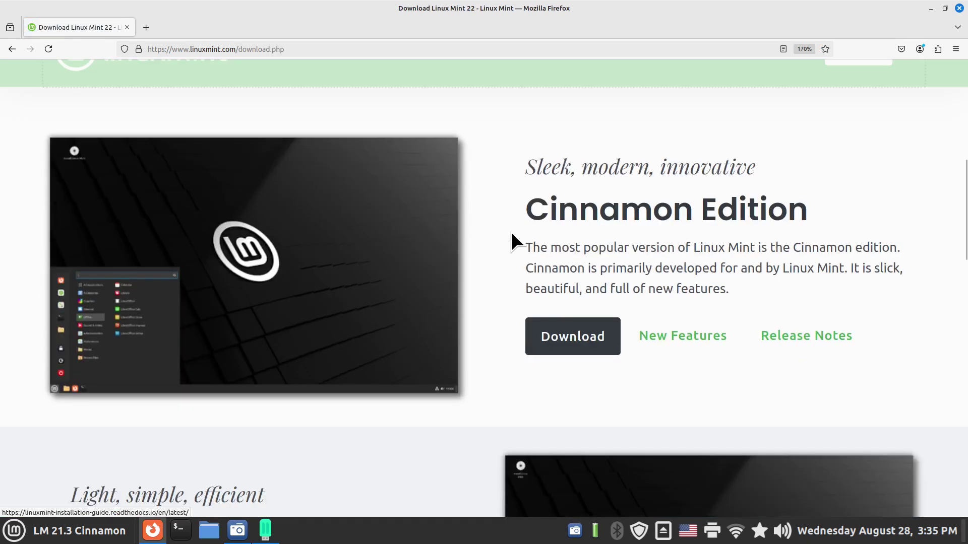
scroll(655, 242, "down", 5)
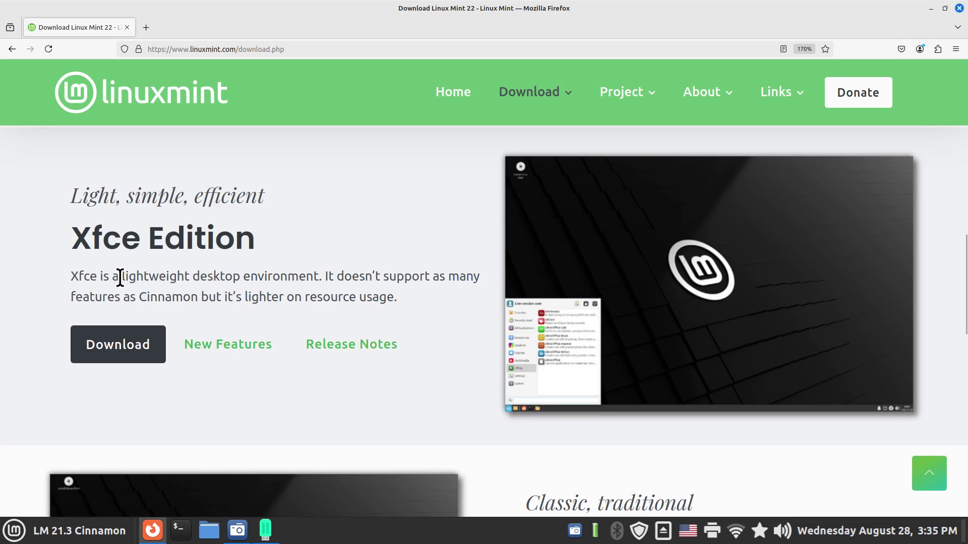
left_click_drag(120, 276, 243, 281)
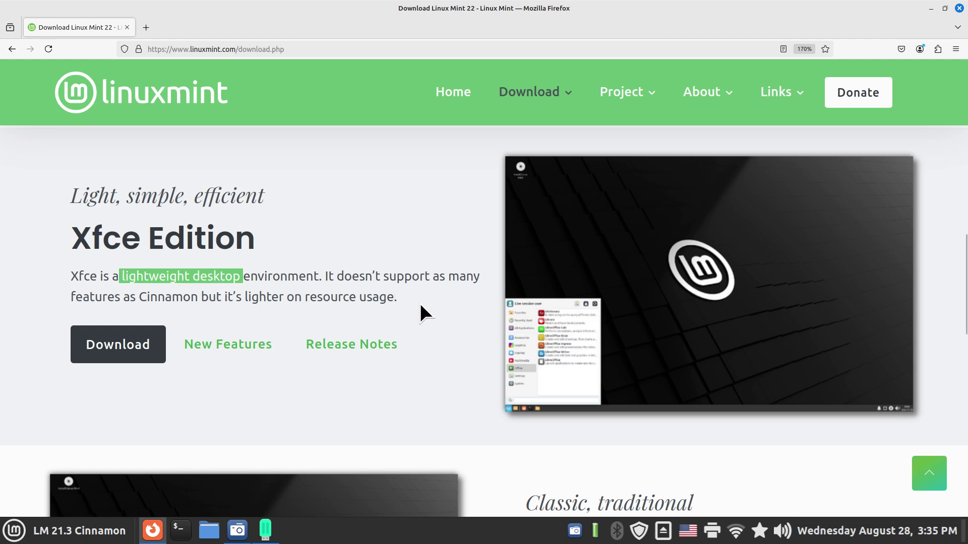
scroll(421, 310, "down", 7)
scroll(398, 272, "up", 5)
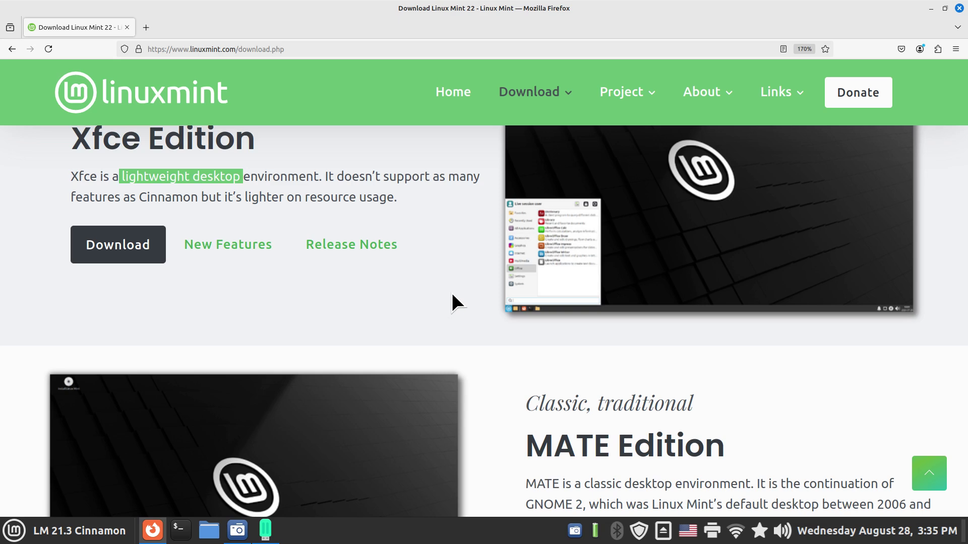
scroll(449, 278, "up", 2)
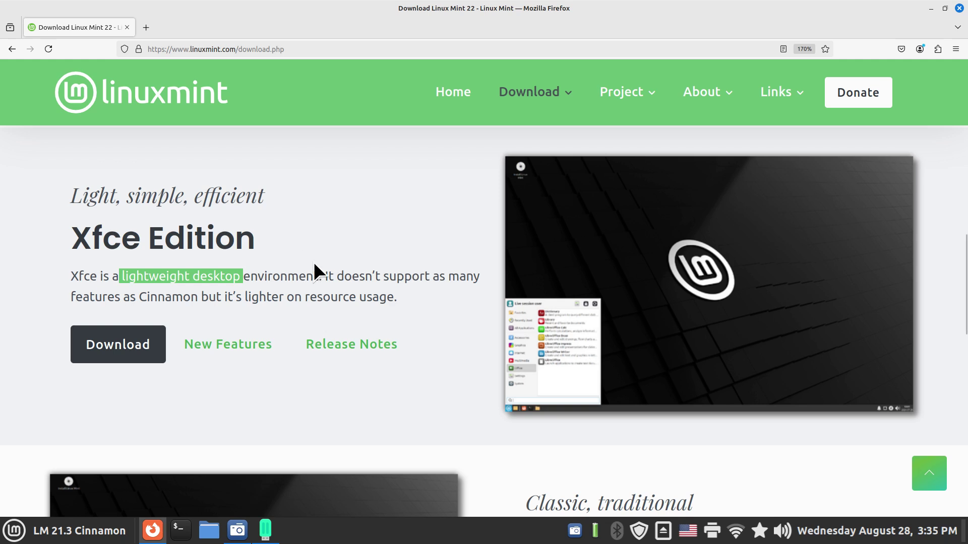
scroll(401, 242, "down", 5)
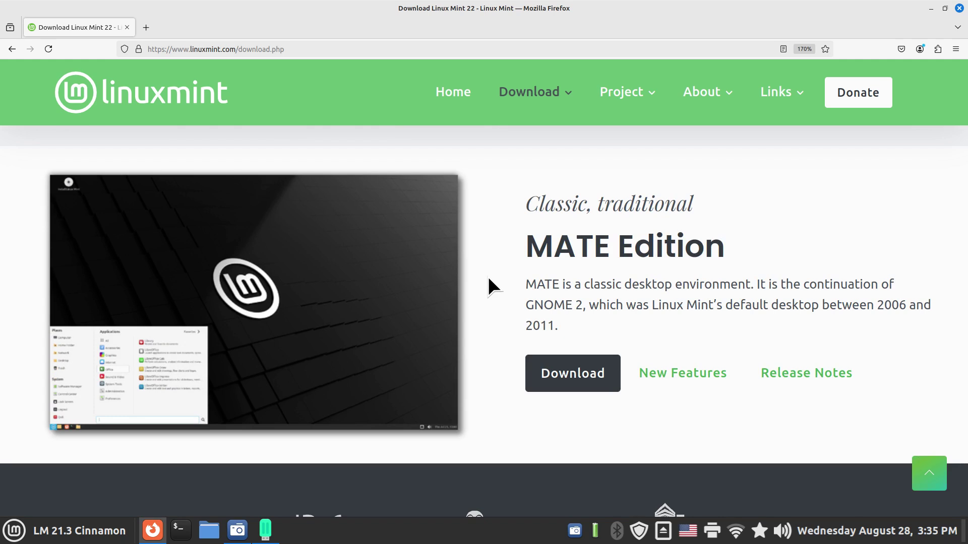
mouse_move(514, 90)
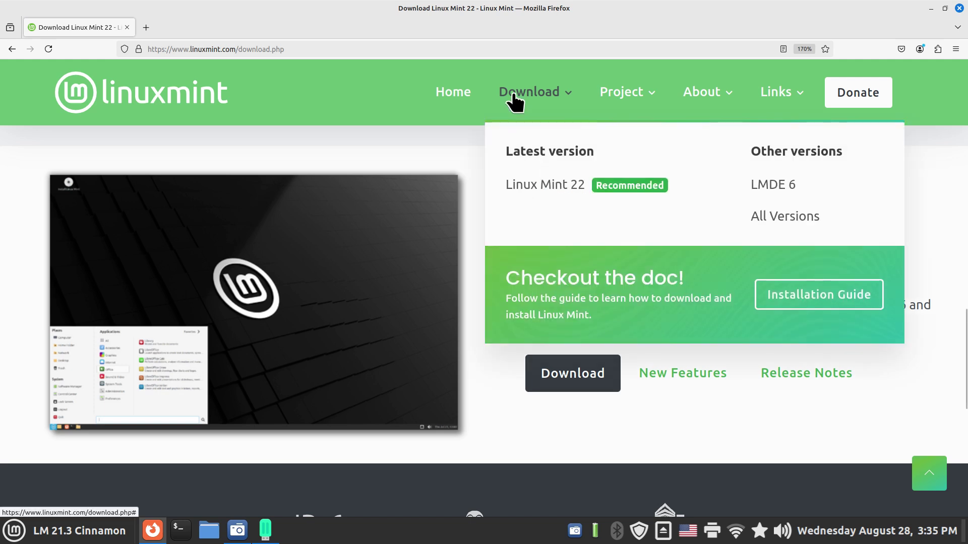
left_click(773, 182)
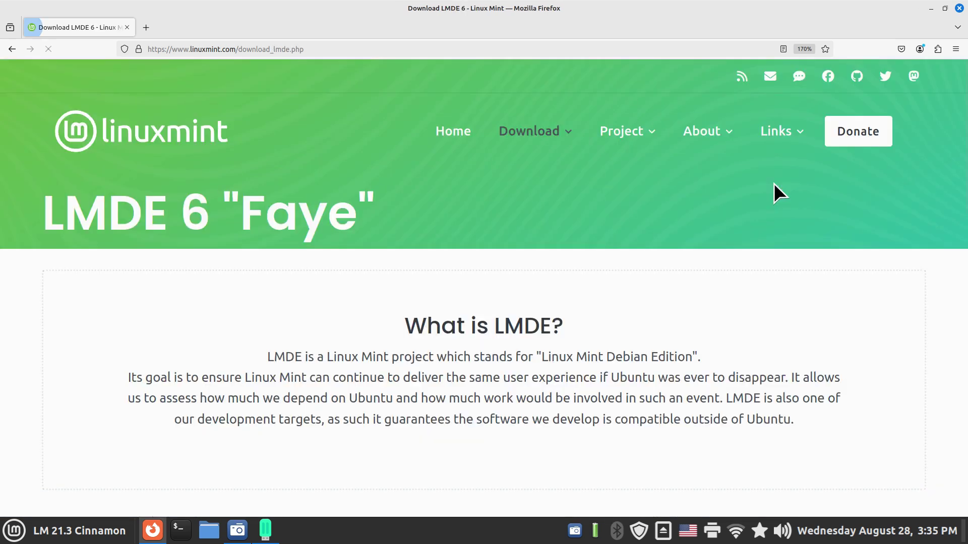
scroll(486, 227, "down", 2)
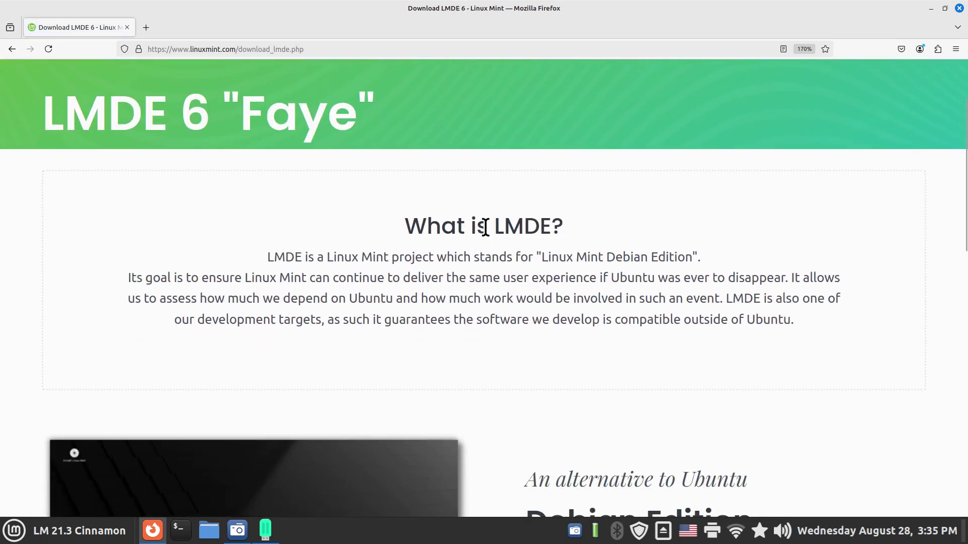
left_click(265, 529)
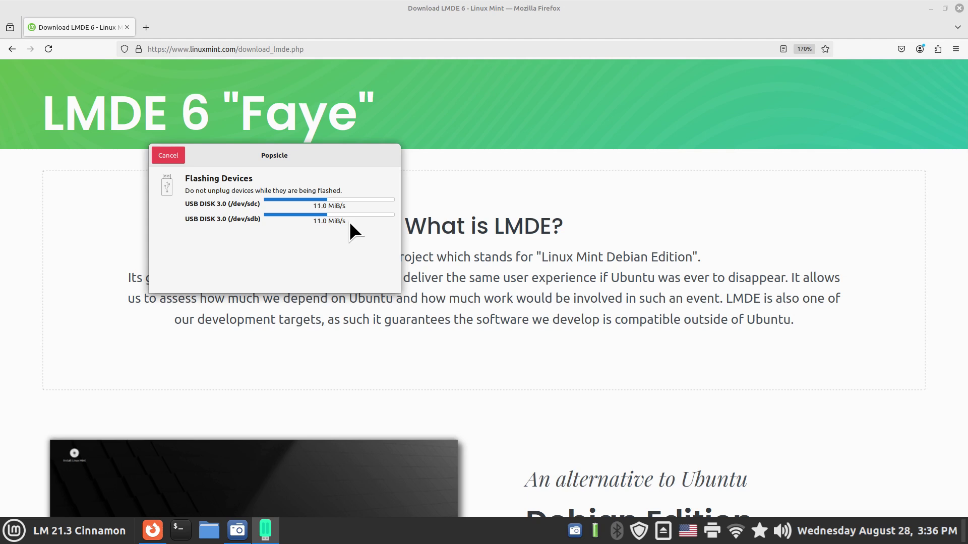
left_click(653, 201)
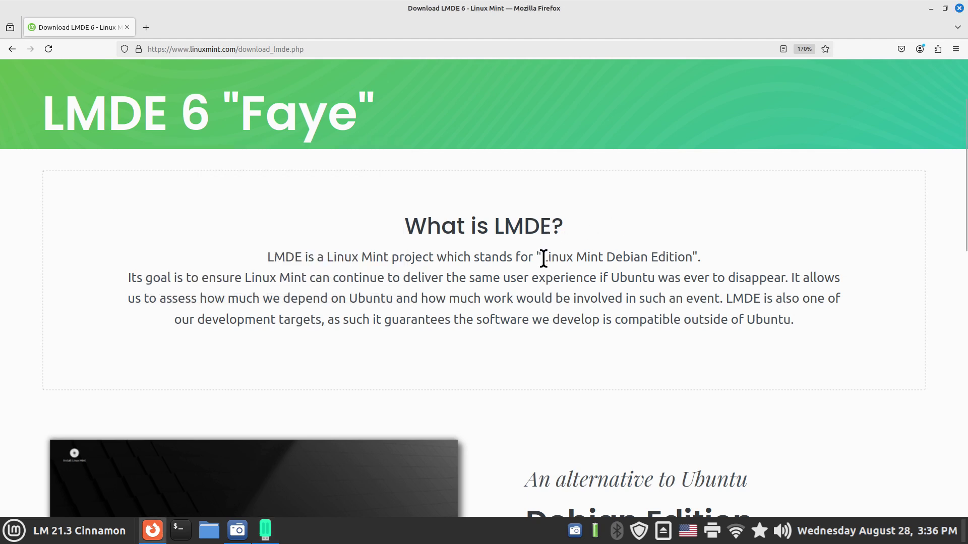
left_click_drag(542, 257, 691, 258)
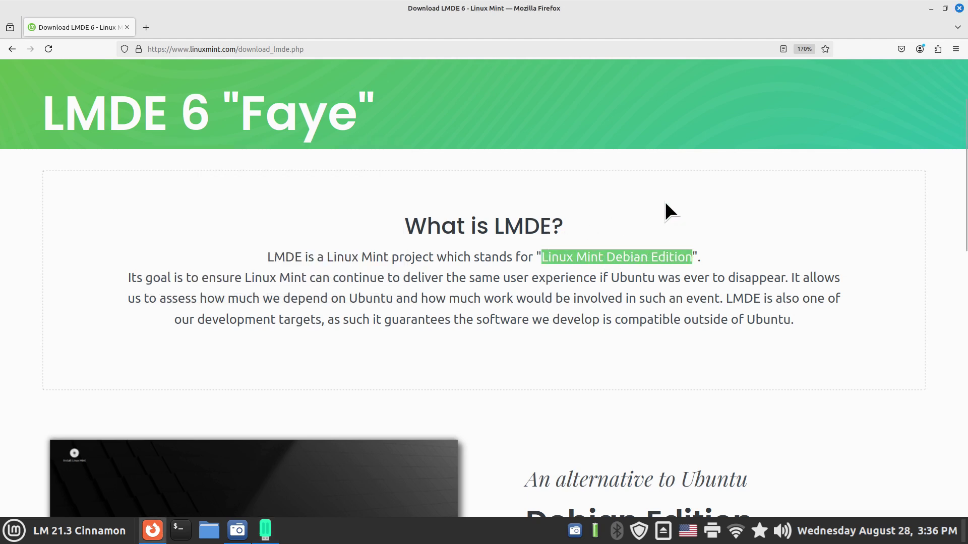
scroll(664, 201, "down", 10)
scroll(664, 202, "down", 4)
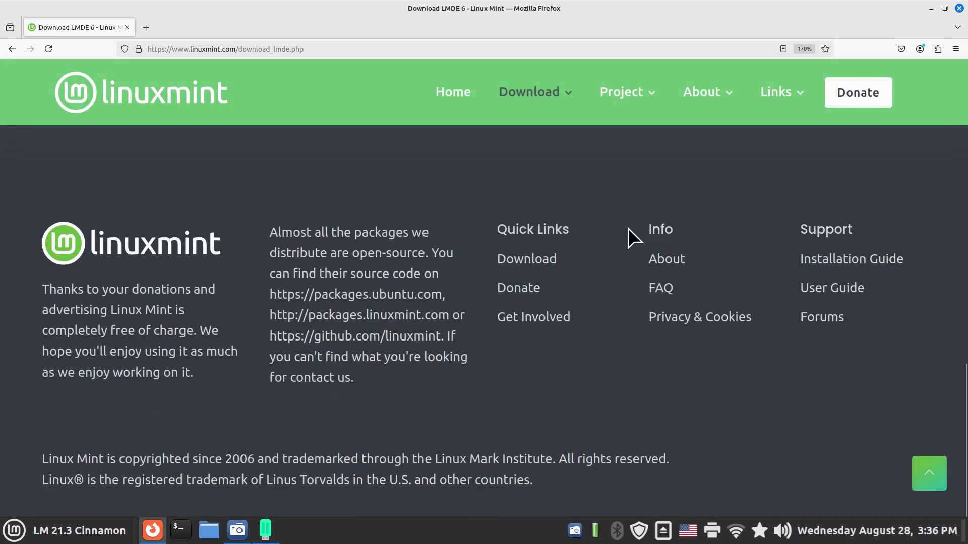
scroll(628, 228, "up", 12)
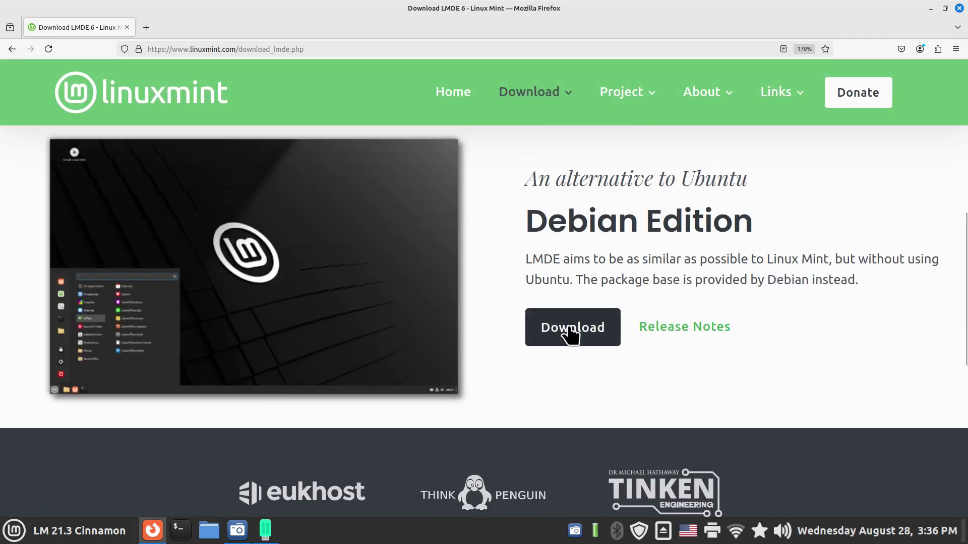
Open the LMDE 6 Cinnamon page and browse its 64-bit USA mirrors, including Harvard and kernel.org
left_click(570, 330)
scroll(580, 240, "down", 2)
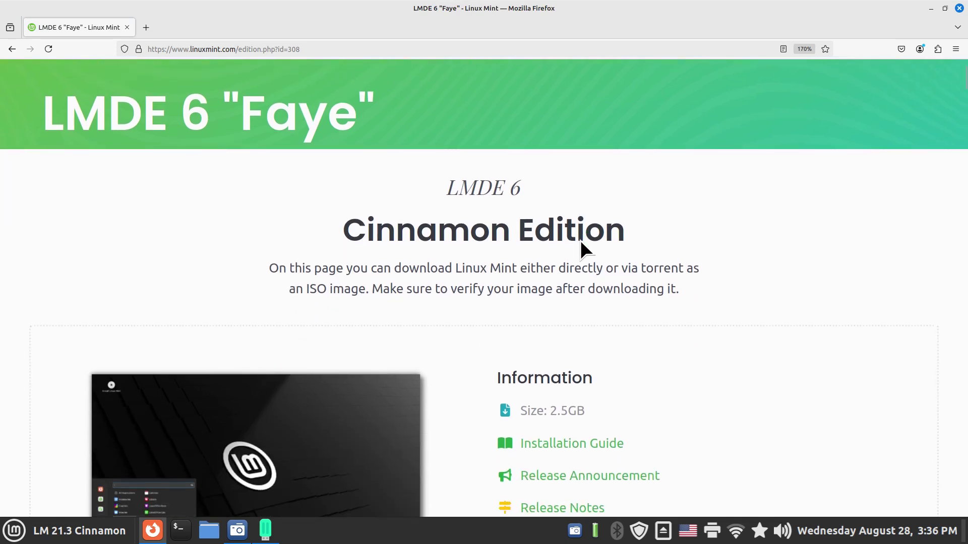
scroll(580, 239, "down", 4)
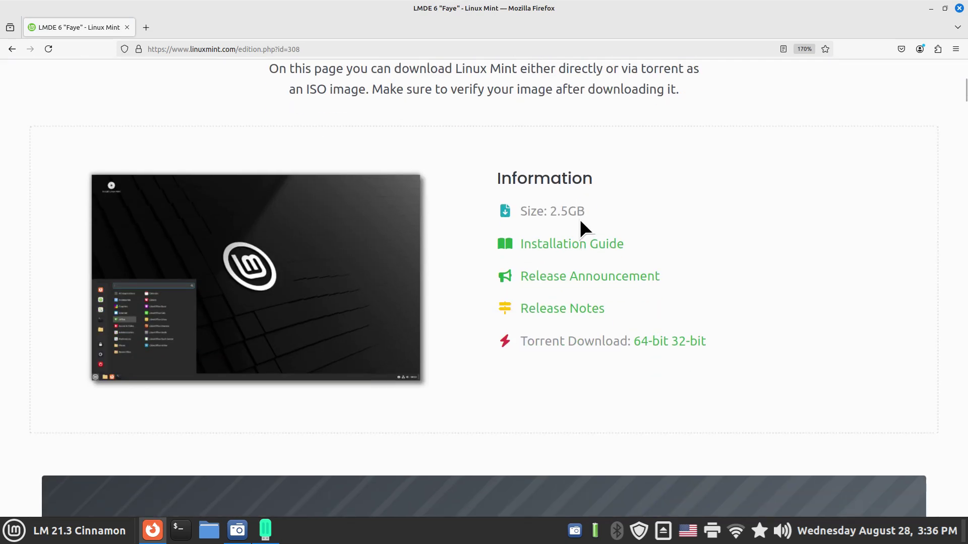
scroll(647, 226, "down", 10)
scroll(646, 227, "down", 6)
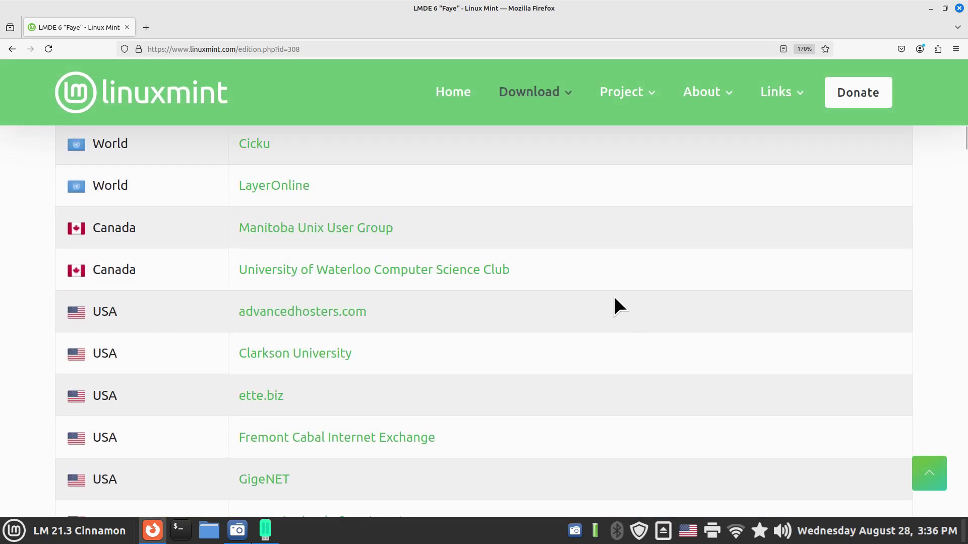
scroll(555, 302, "up", 2)
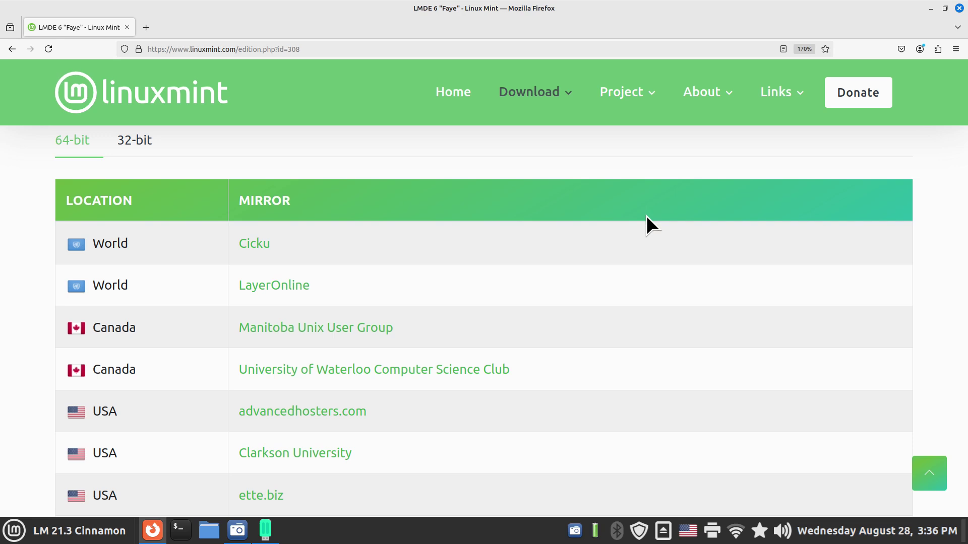
scroll(646, 215, "down", 8)
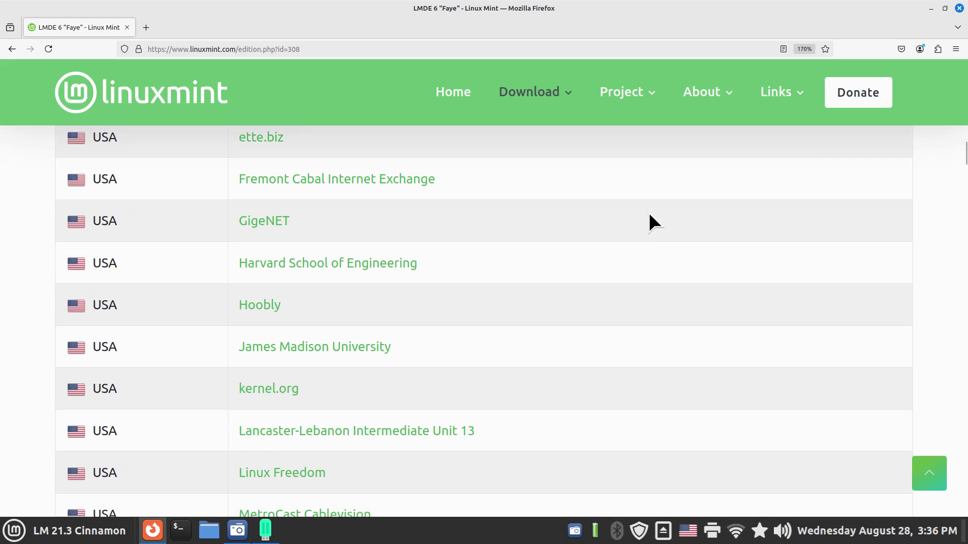
scroll(658, 254, "up", 8)
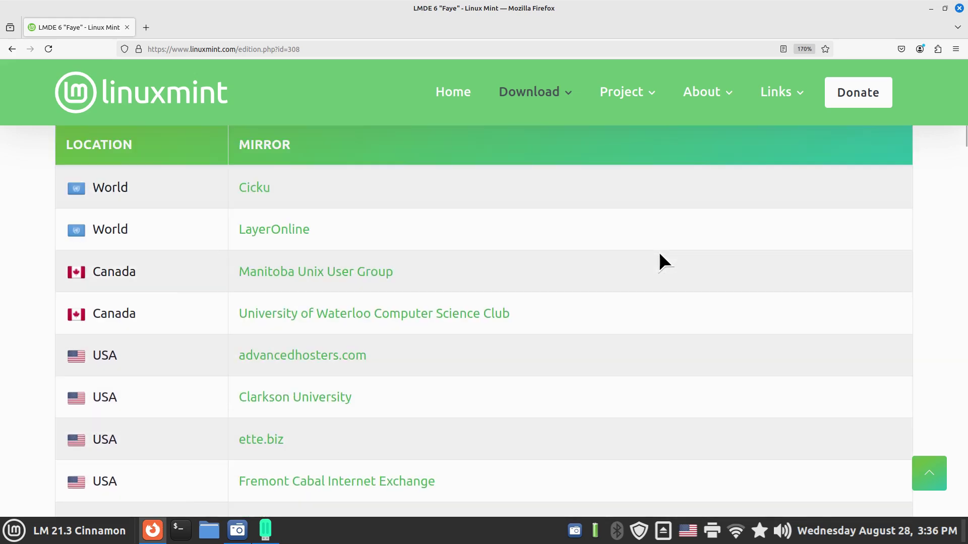
scroll(659, 252, "up", 5)
scroll(285, 252, "down", 2)
scroll(290, 253, "down", 1)
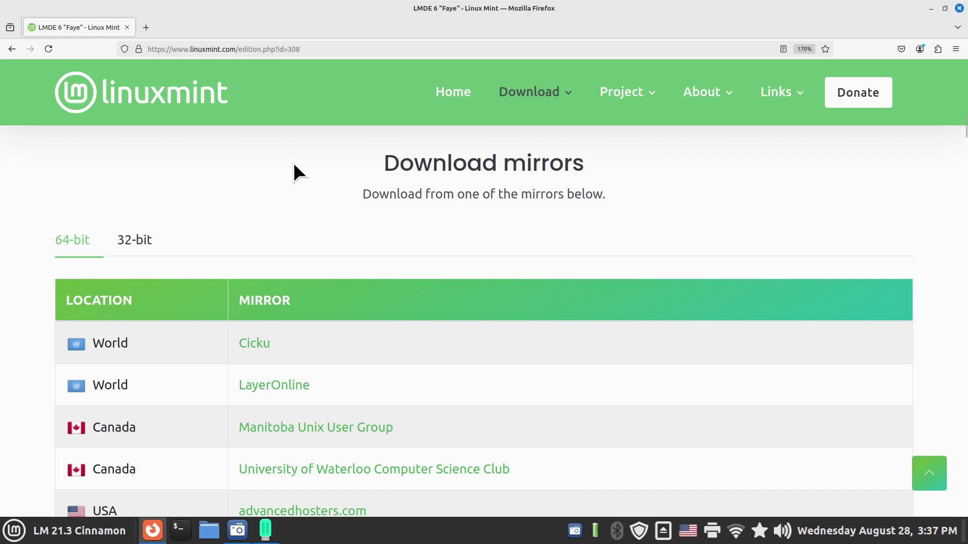
scroll(295, 161, "down", 2)
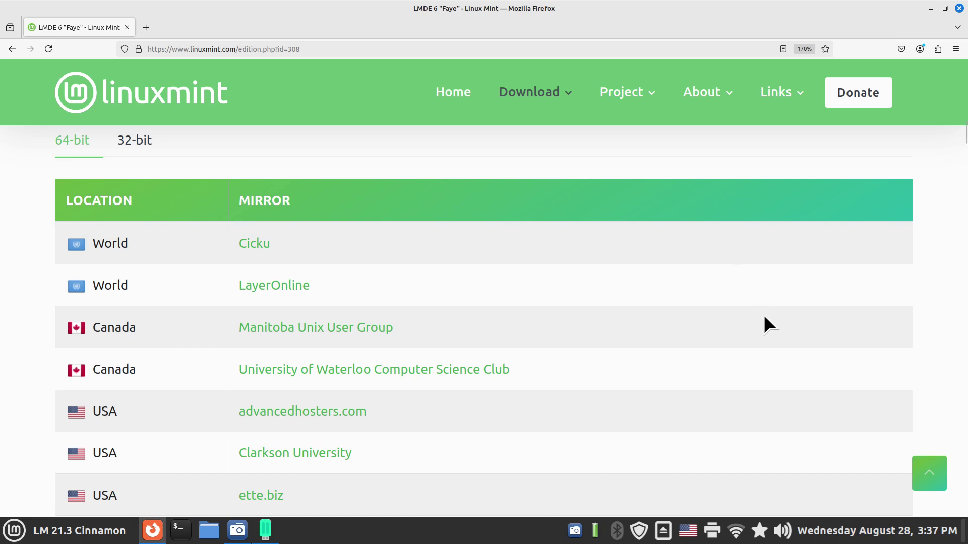
scroll(757, 282, "down", 4)
scroll(758, 285, "down", 4)
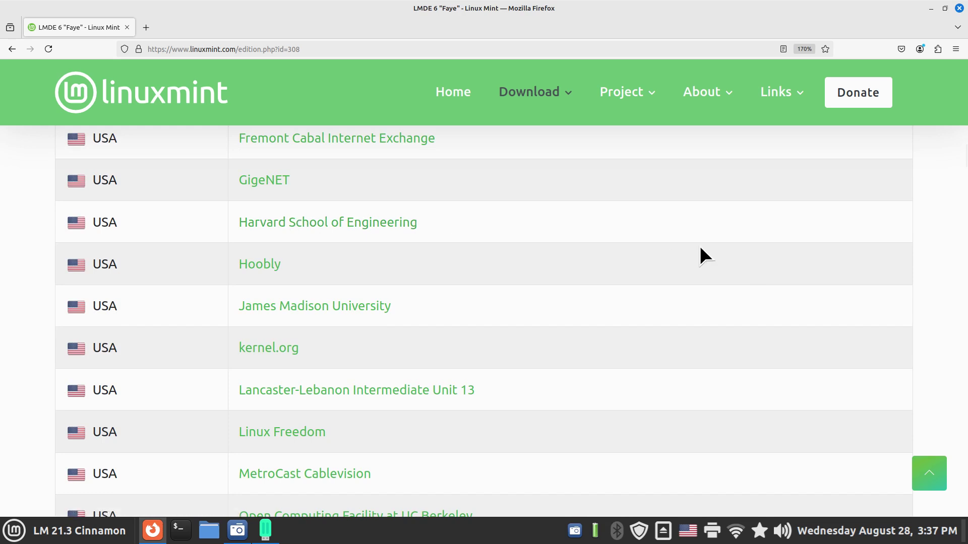
scroll(701, 252, "down", 2)
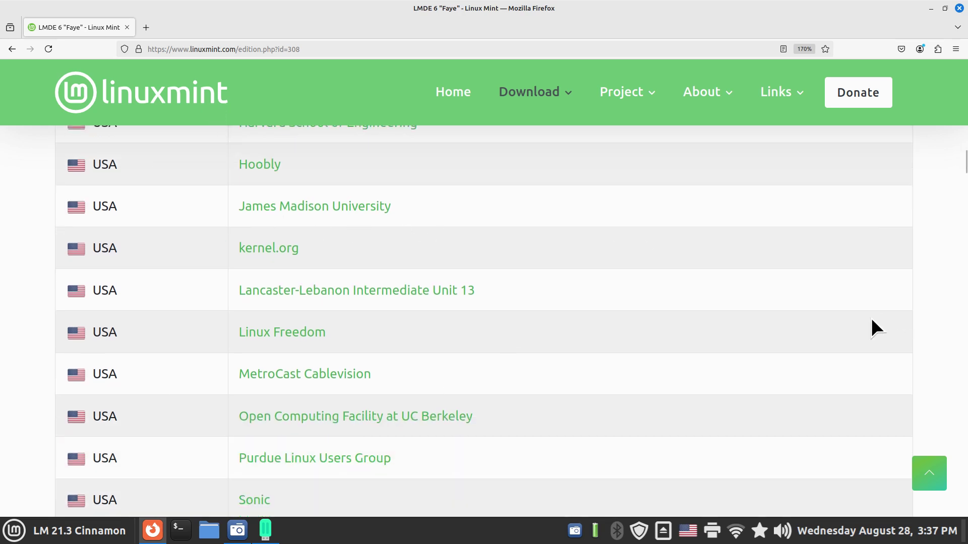
scroll(711, 329, "up", 4)
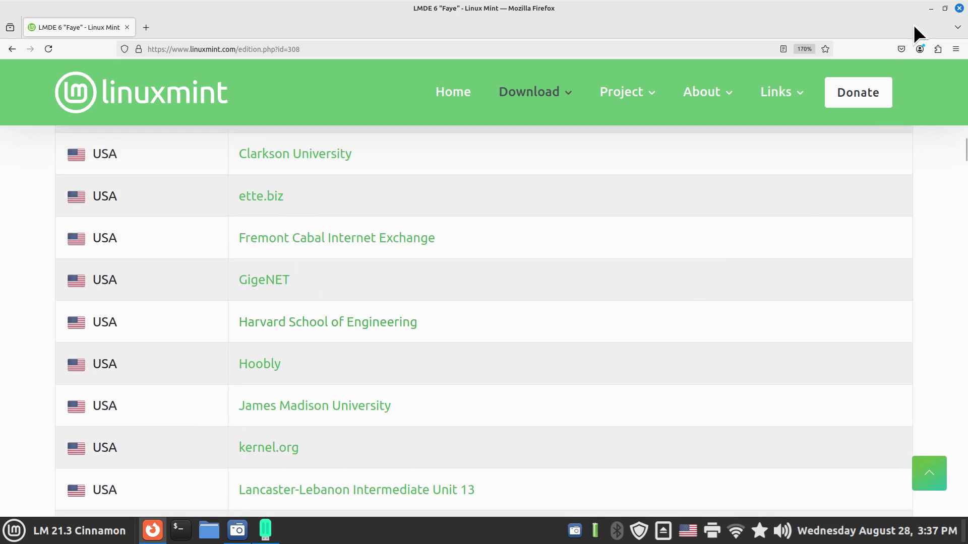
Close Firefox to reveal Popsicle's Flashing Completed message for 2 devices
left_click(960, 9)
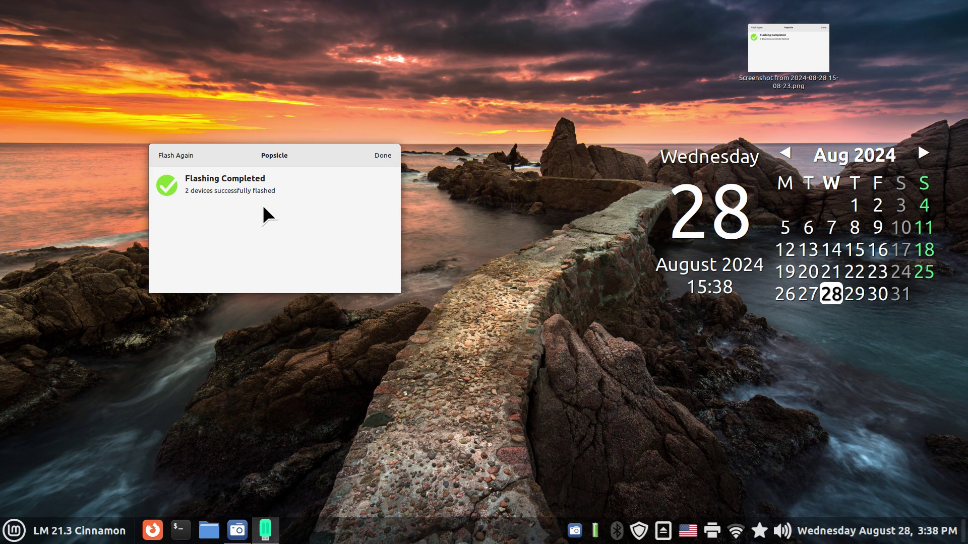
Close Popsicle, briefly confirm both LMDE 6 devices in Nemo, then open the Mint menu
left_click(393, 154)
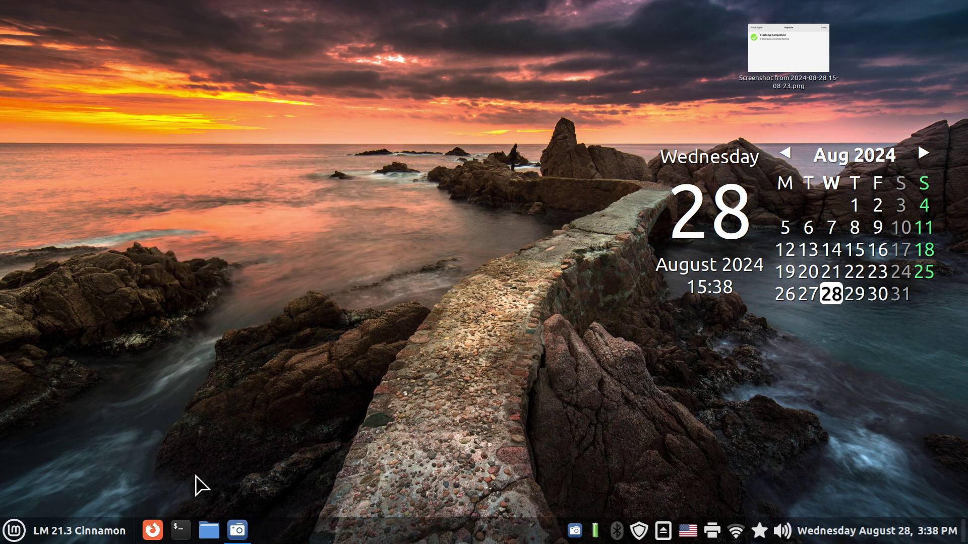
left_click(209, 532)
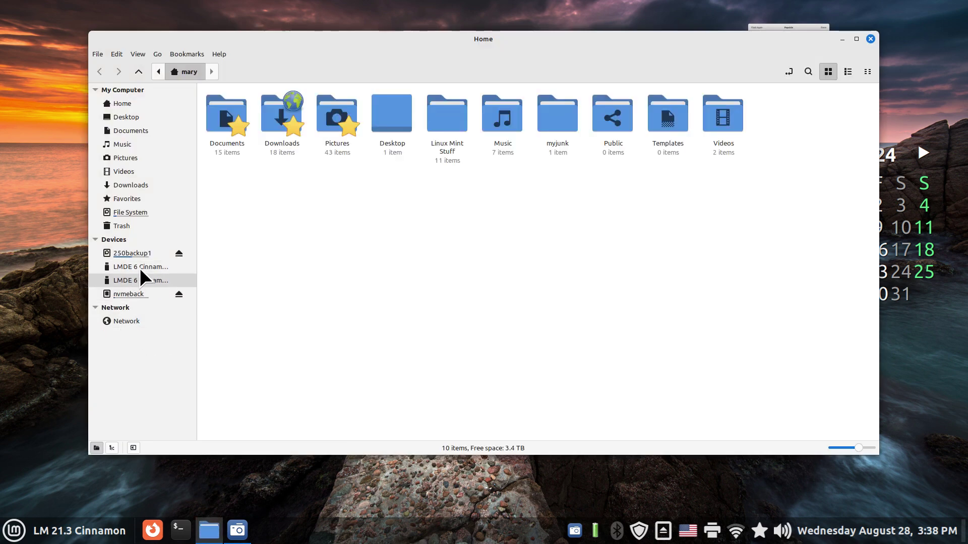
left_click(870, 36)
left_click(65, 532)
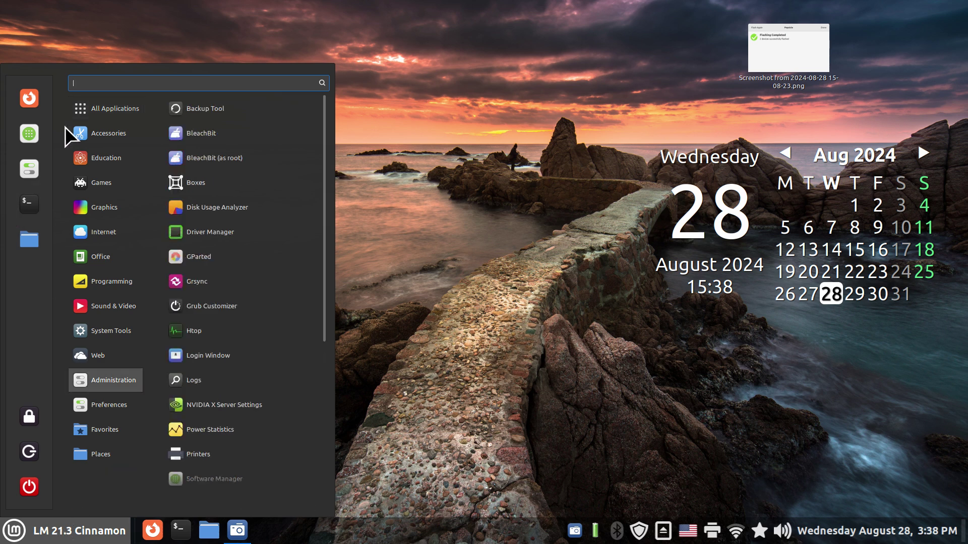
Search Software Manager for 'pop', open the Popsicle flatpak page, and move the window up-left
left_click(28, 133)
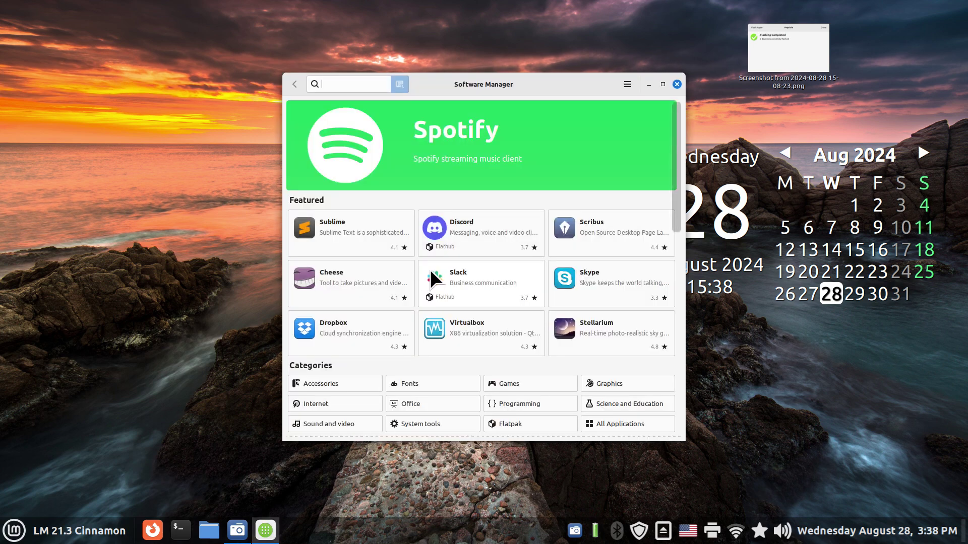
type("pop")
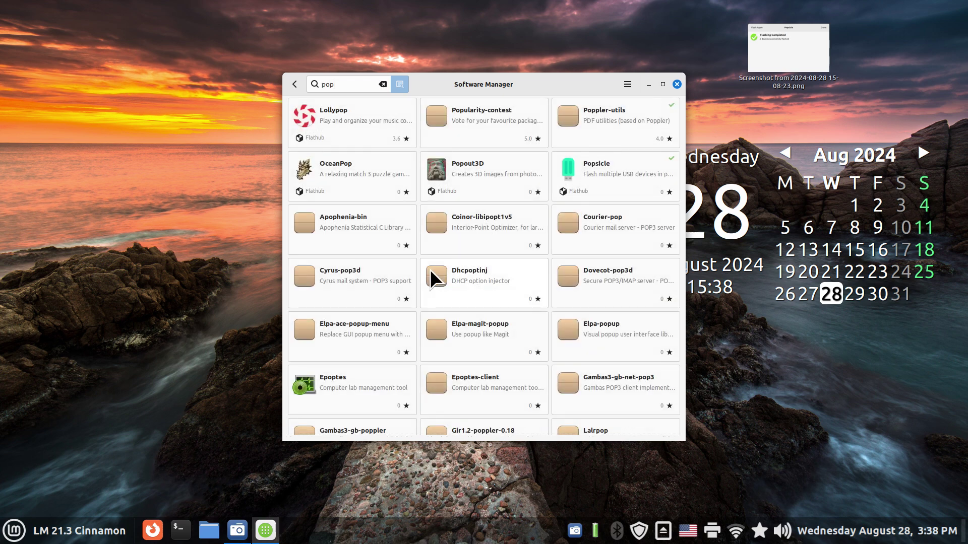
left_click(613, 176)
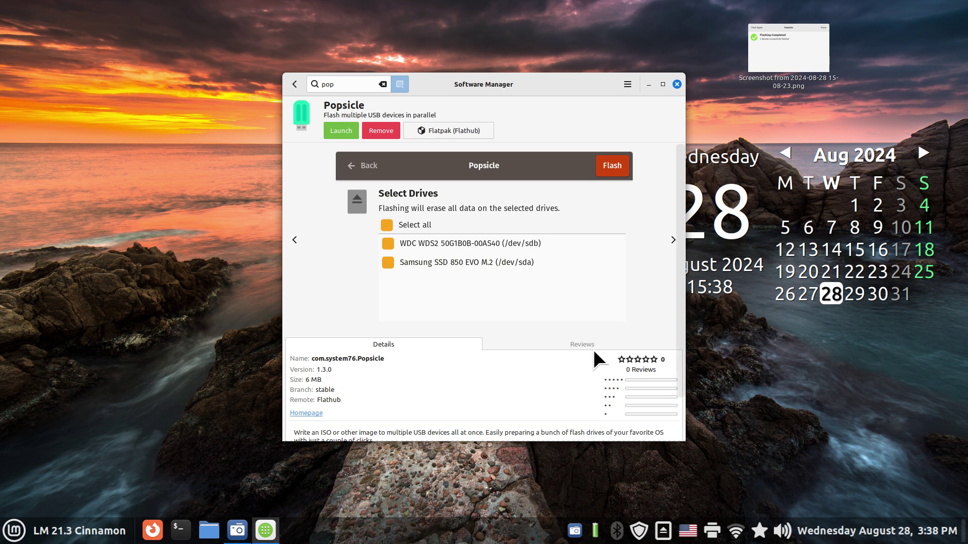
left_click_drag(558, 83, 429, 23)
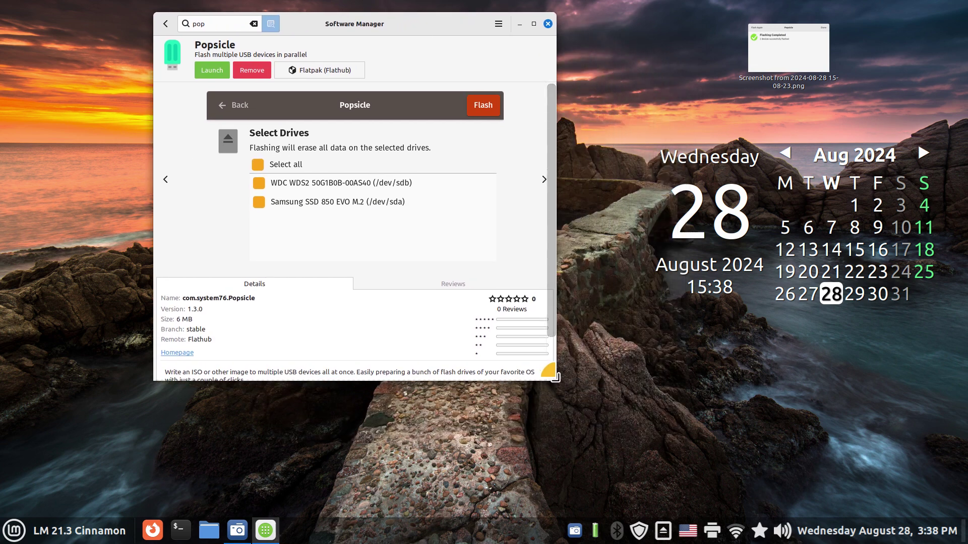
Enlarge the window, page Popsicle's screenshots past Flashing Devices to Flashing Completed, then close Software Manager
left_click_drag(554, 377, 741, 475)
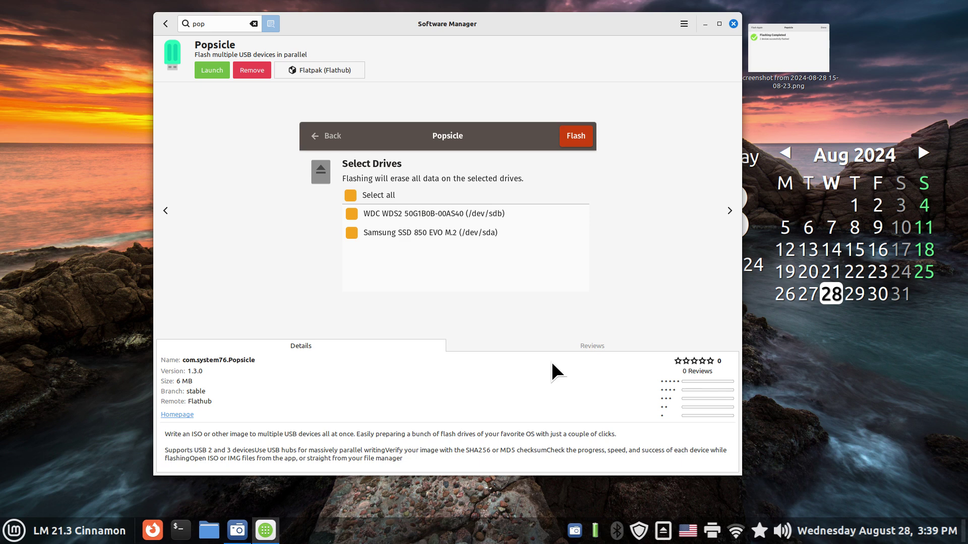
left_click(731, 207)
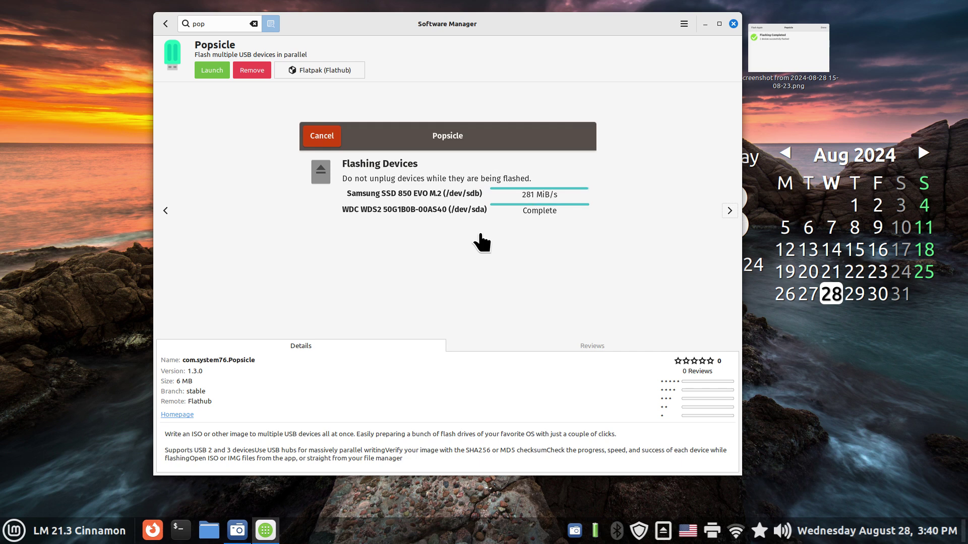
left_click(728, 209)
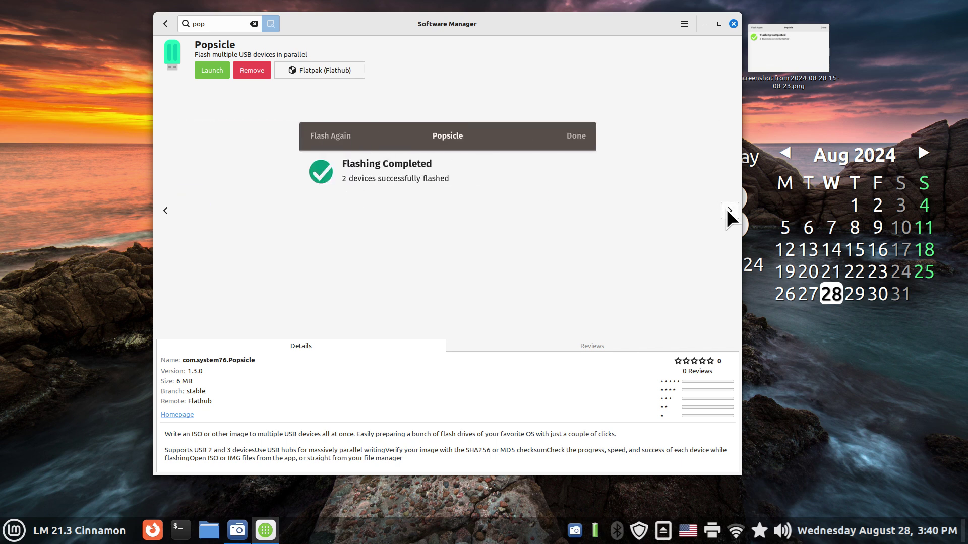
left_click(734, 23)
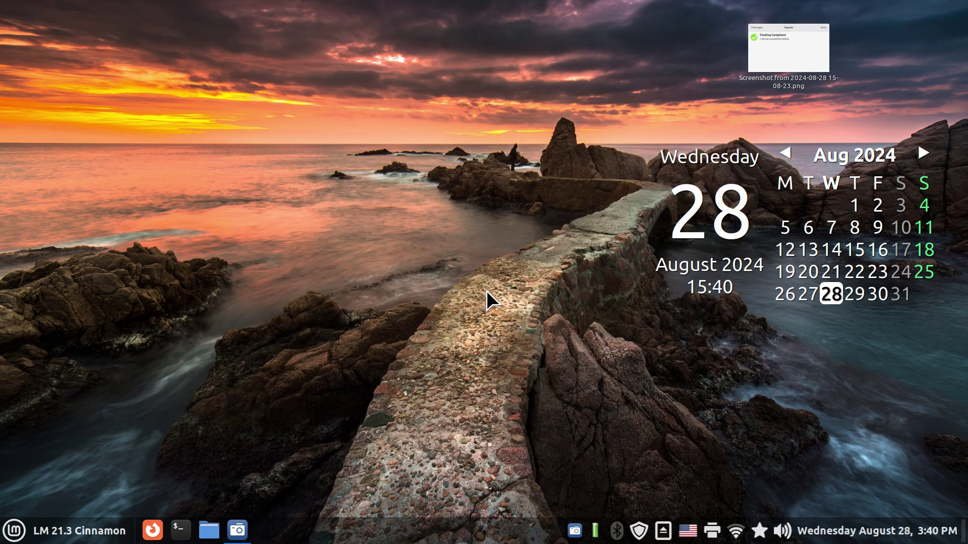